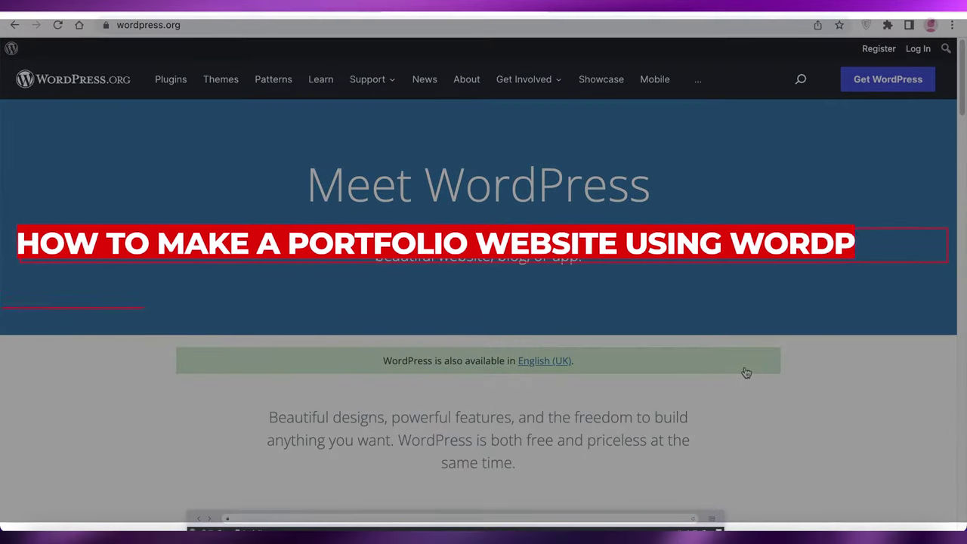
- Scroll the page, glance at the WordPress.org homepage, and return to the WordPress.com Delete site page
scroll(746, 370, down, 10)
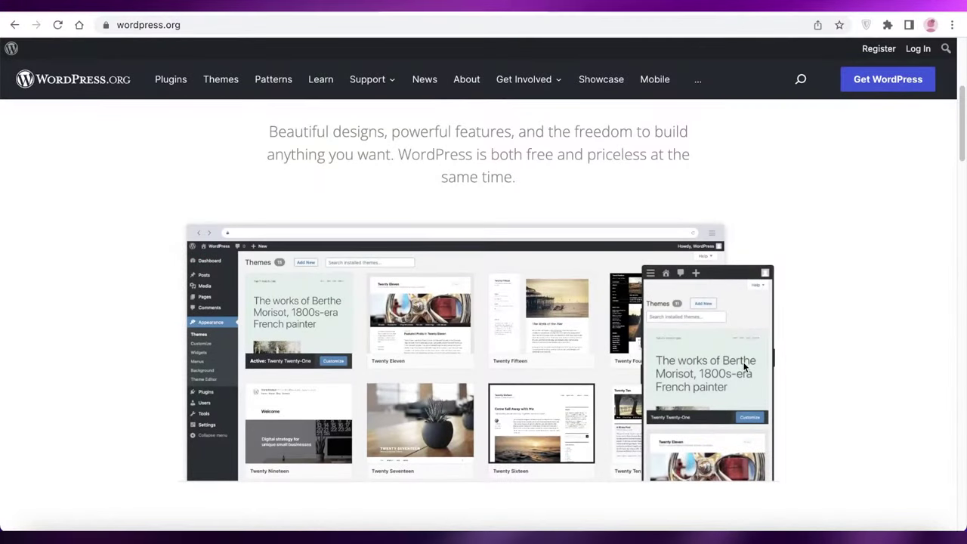
scroll(744, 365, down, 8)
scroll(744, 368, down, 15)
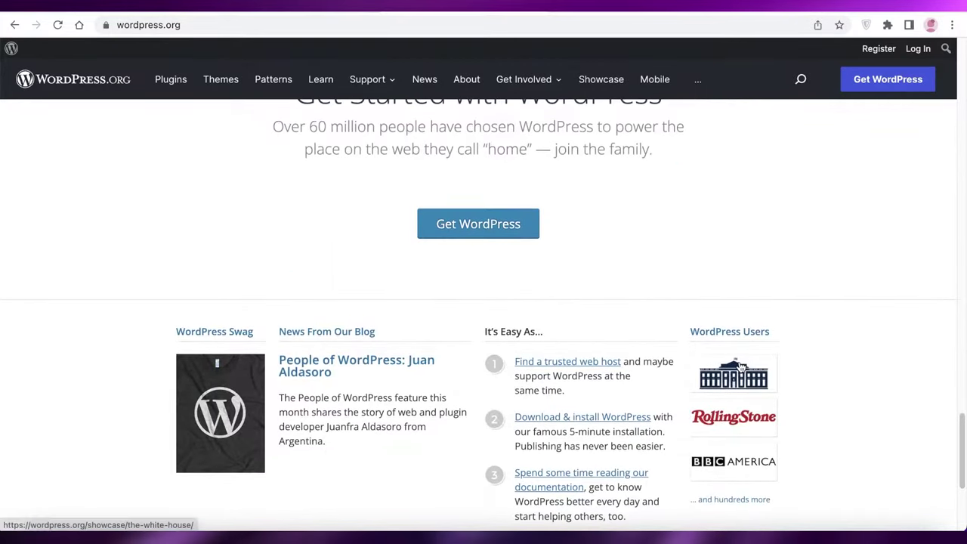
scroll(740, 365, down, 3)
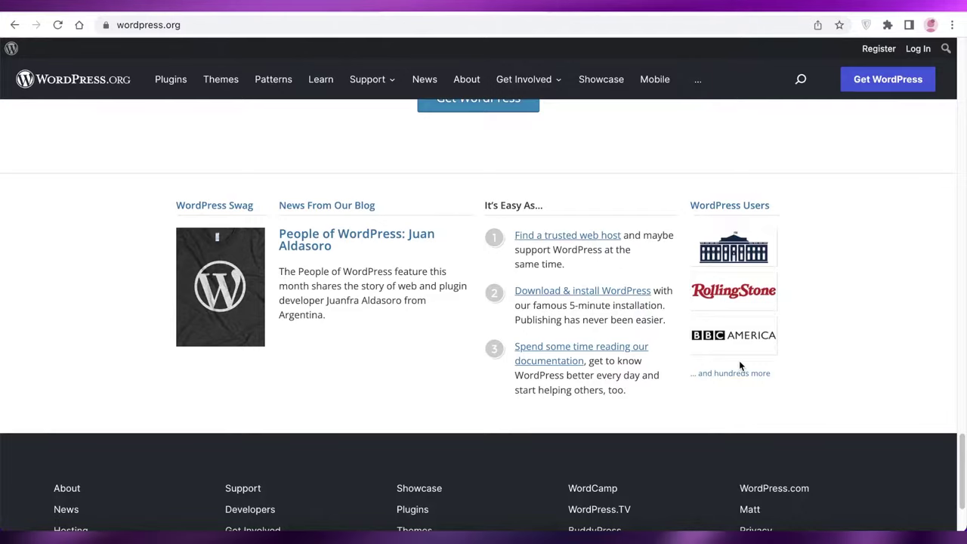
scroll(739, 366, up, 15)
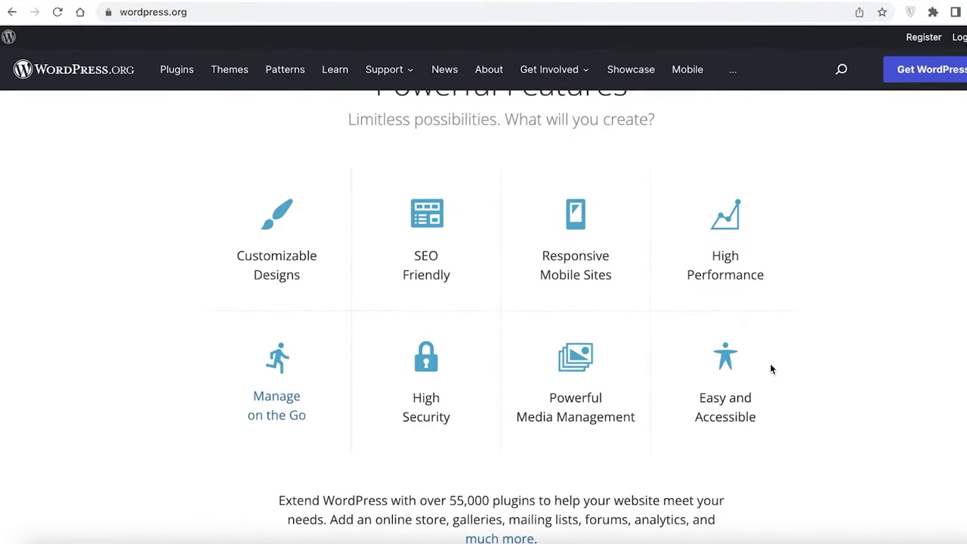
scroll(763, 367, up, 10)
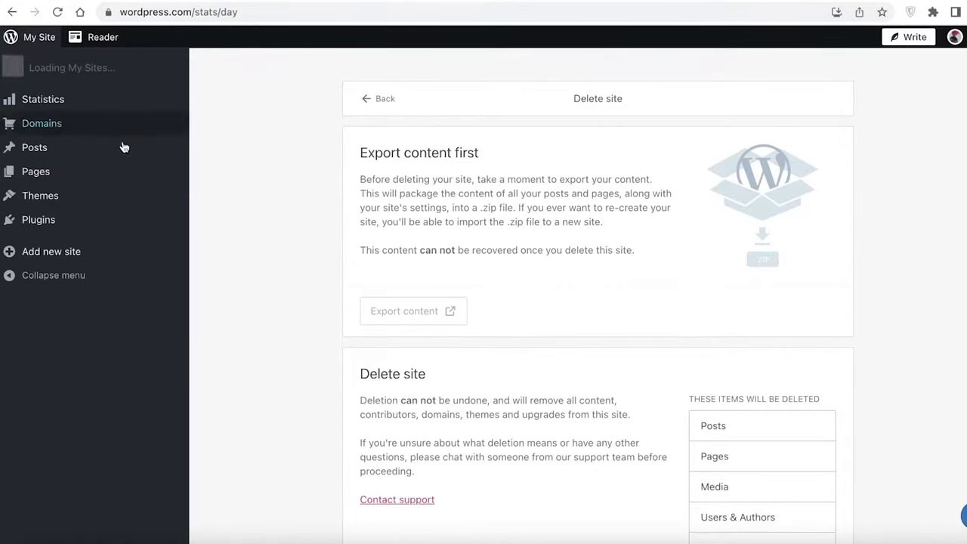
scroll(228, 305, down, 5)
scroll(45, 227, up, 5)
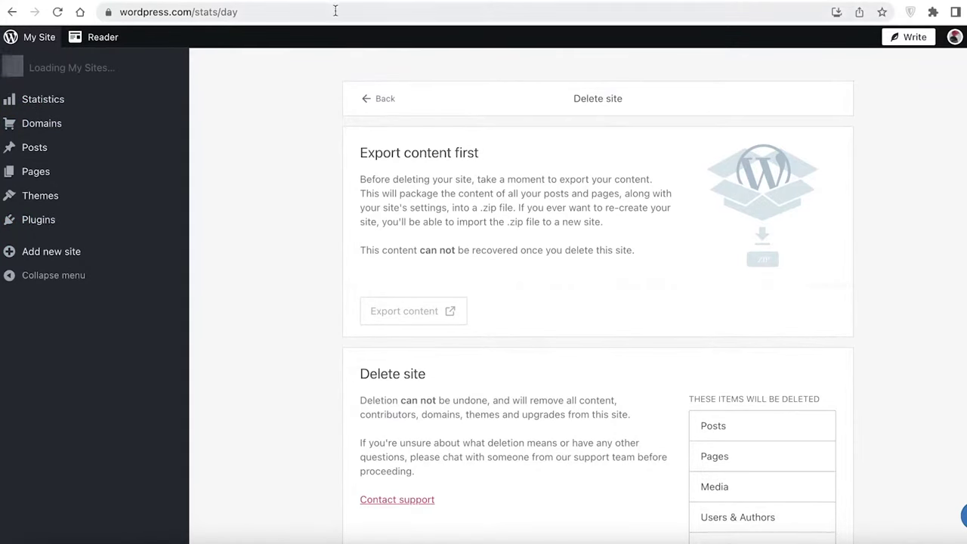
click(485, 0)
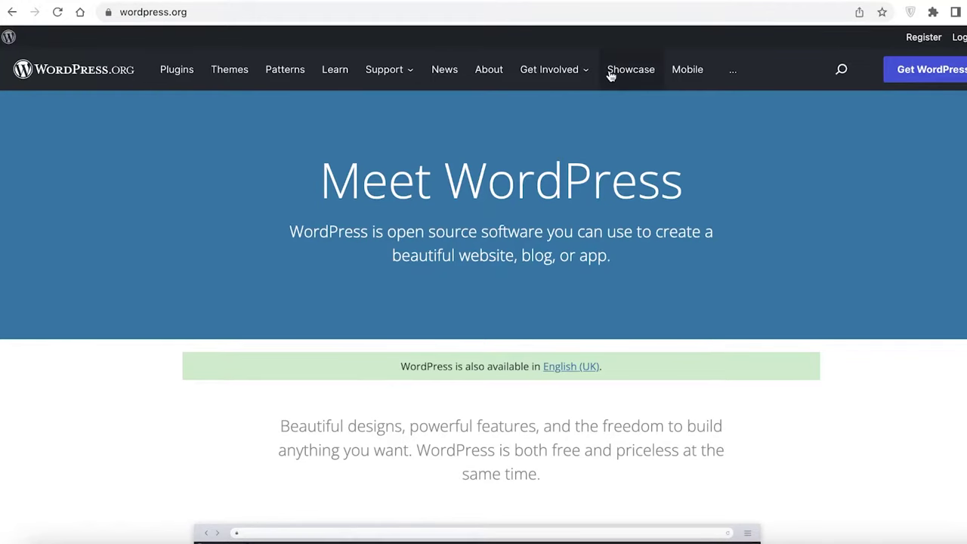
click(654, 2)
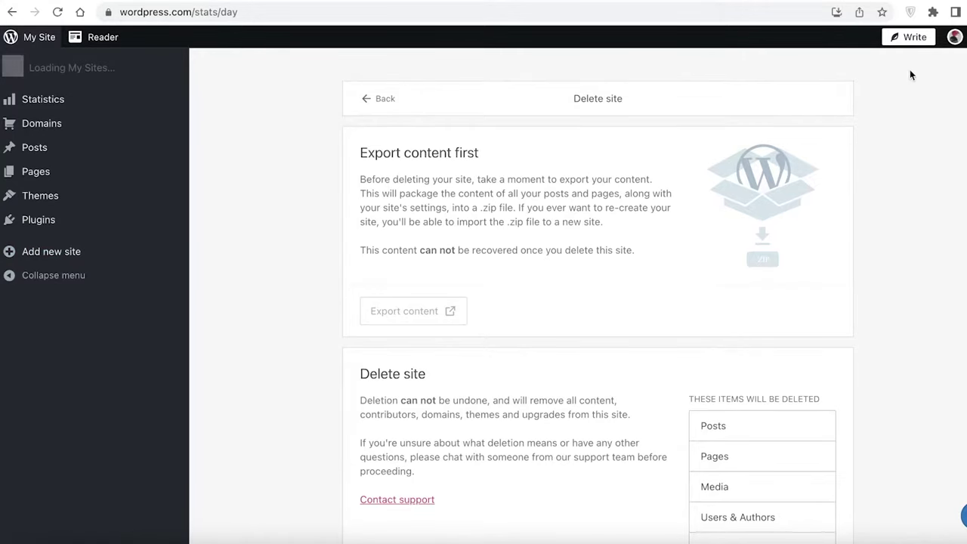
scroll(906, 91, down, 3)
scroll(937, 68, up, 3)
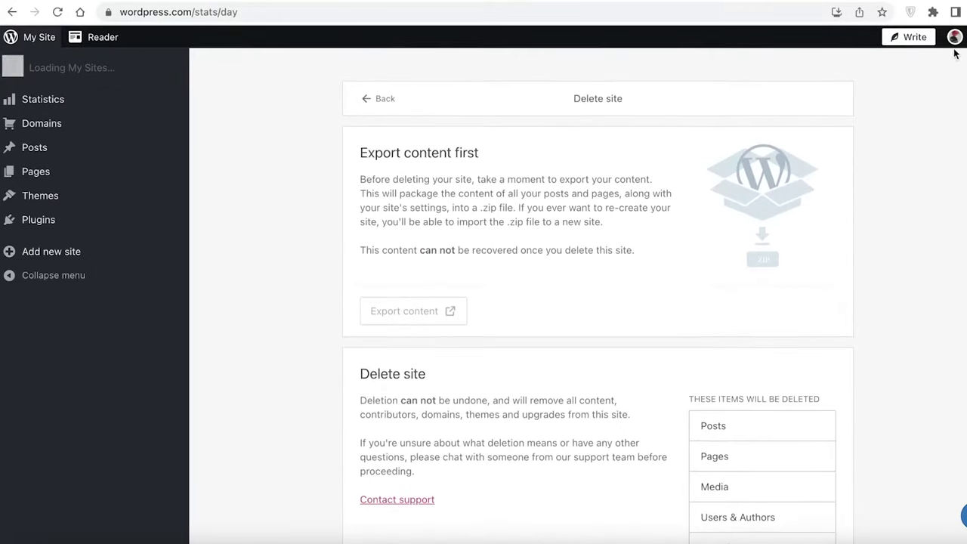
- Start a new site and search domain suggestions for the ArtbyJane name
click(54, 251)
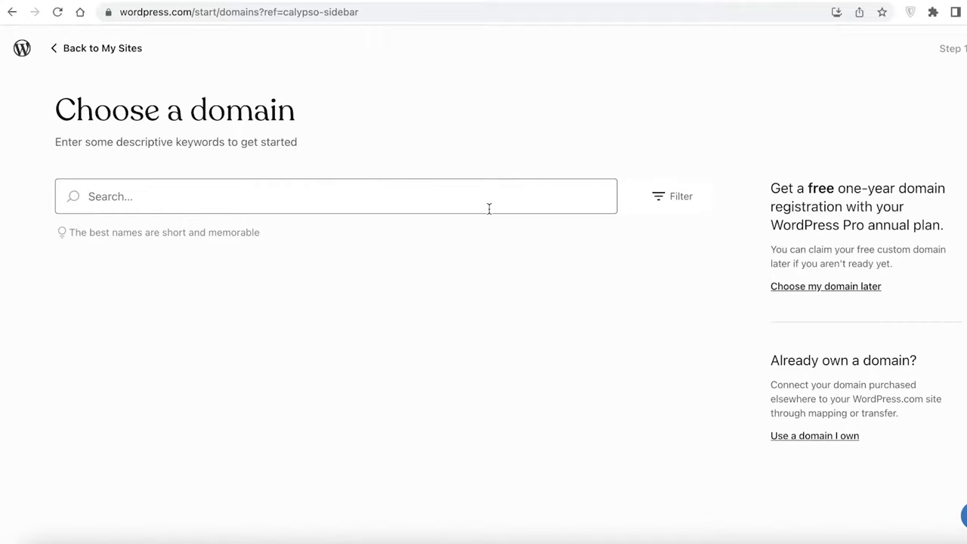
text(Jane)
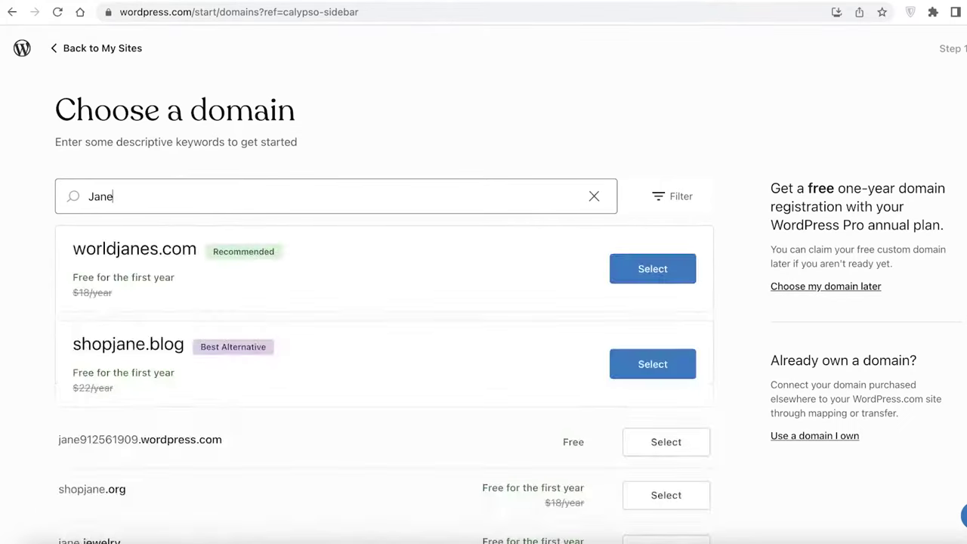
key(BackSpace)
key(BackSpace)
key(BackSpace)
key(BackSpace)
text(Artby)
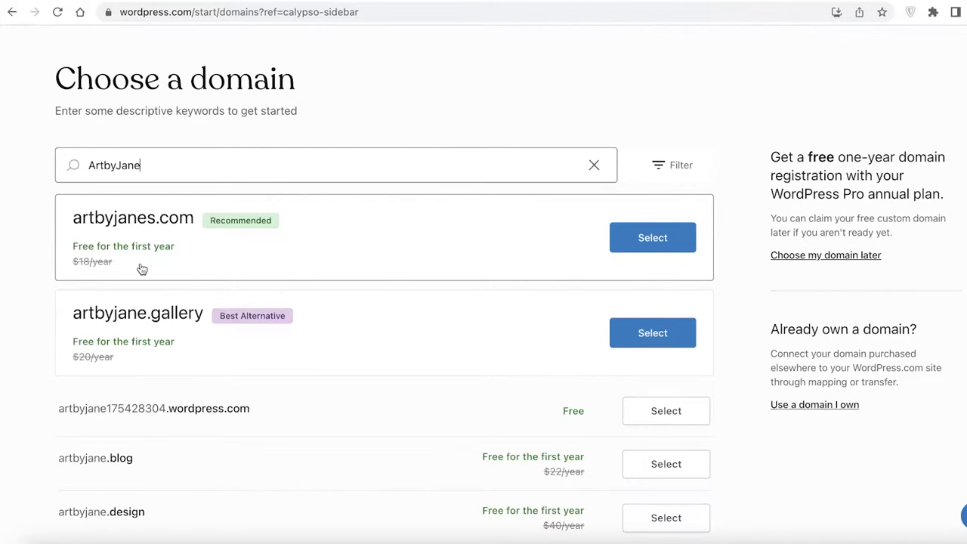
scroll(152, 317, down, 5)
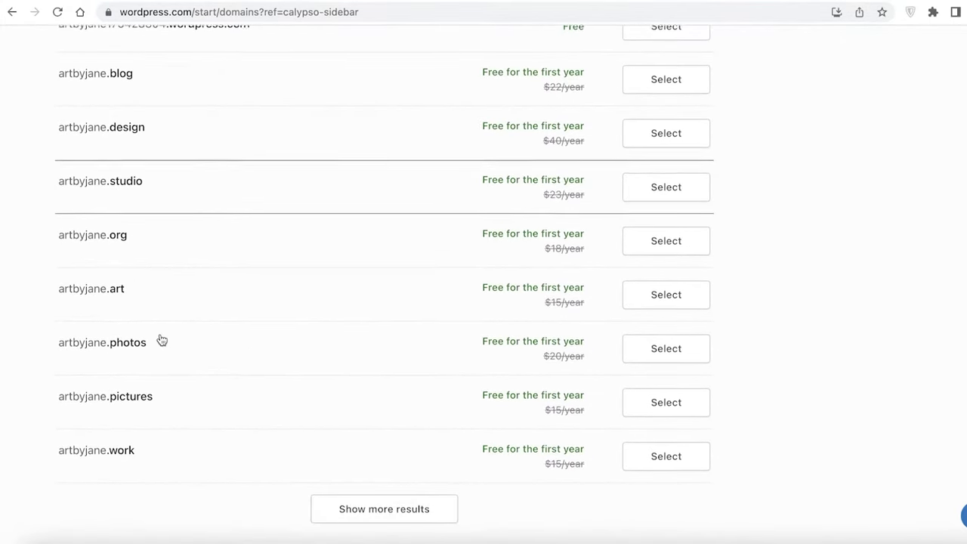
scroll(133, 185, up, 1)
scroll(68, 302, up, 3)
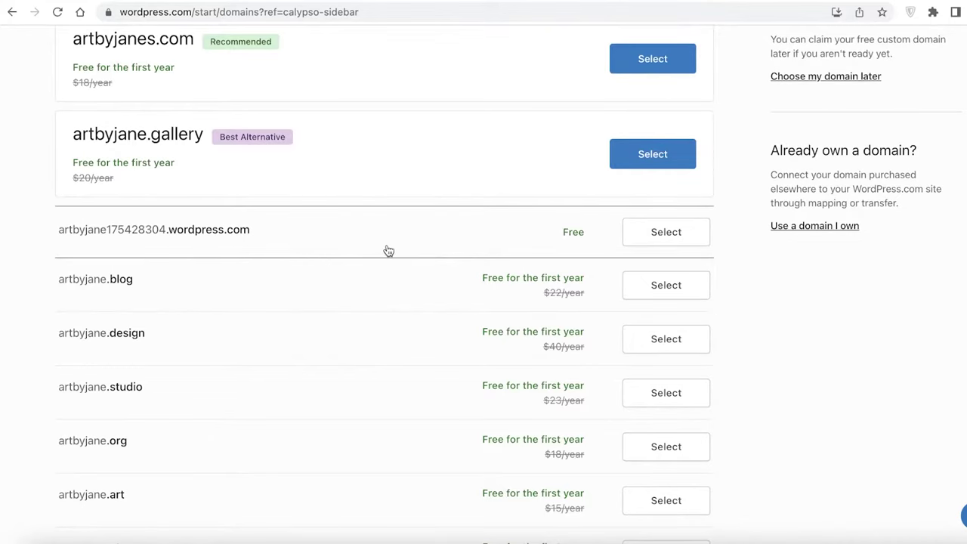
- Take the free wordpress.com address, start with the Free plan, and choose to build a website
click(645, 239)
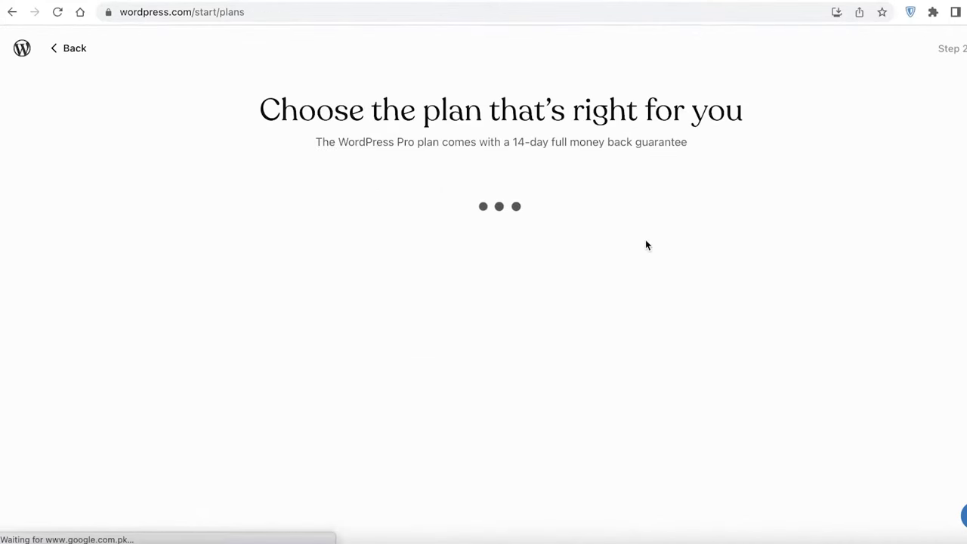
scroll(608, 261, down, 2)
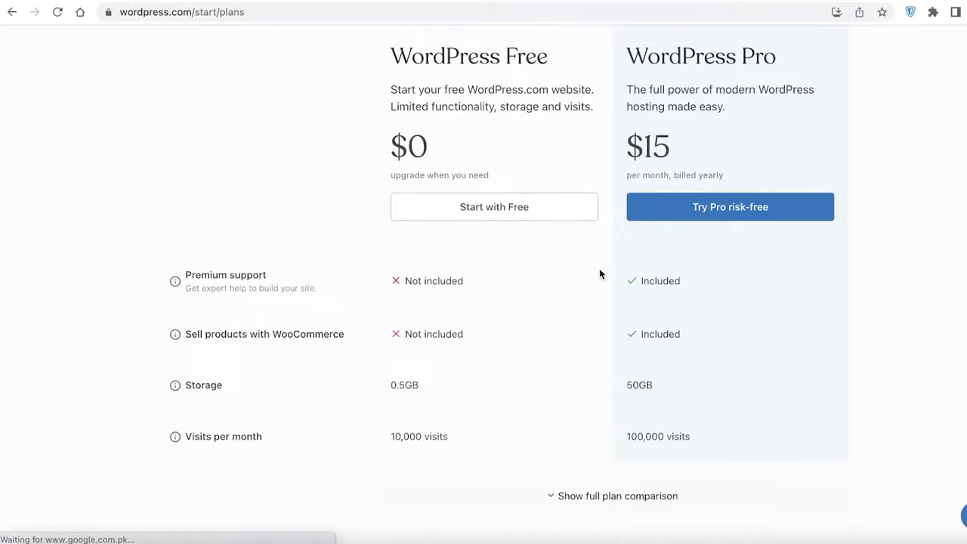
click(505, 216)
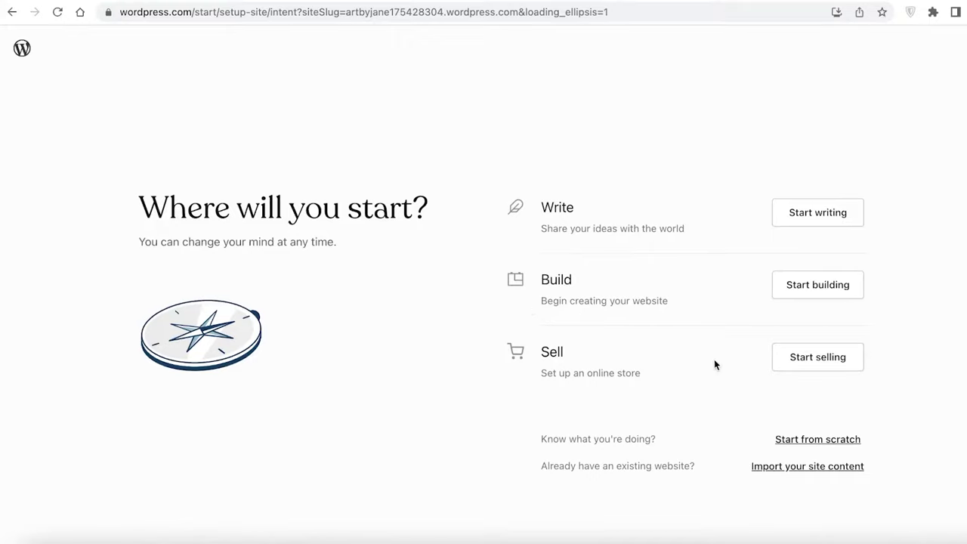
click(806, 295)
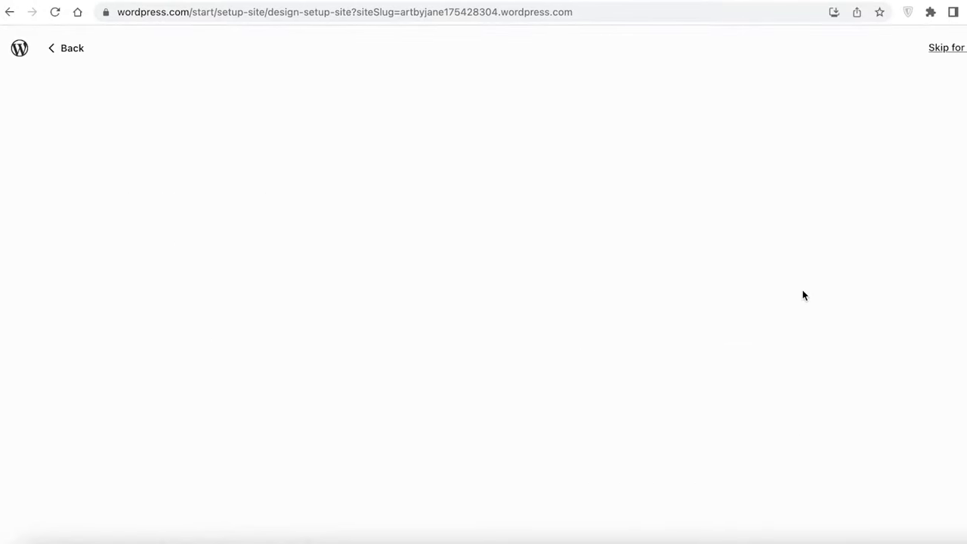
- Filter the themes to Portfolio and start the site with the Calvin theme
mouse_move(280, 202)
scroll(262, 201, down, 4)
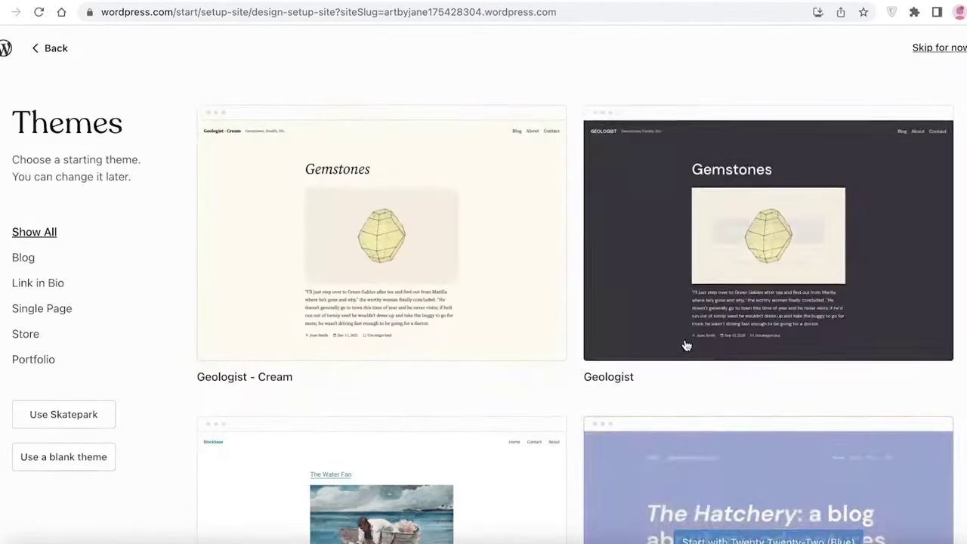
scroll(688, 345, down, 12)
scroll(184, 377, up, 12)
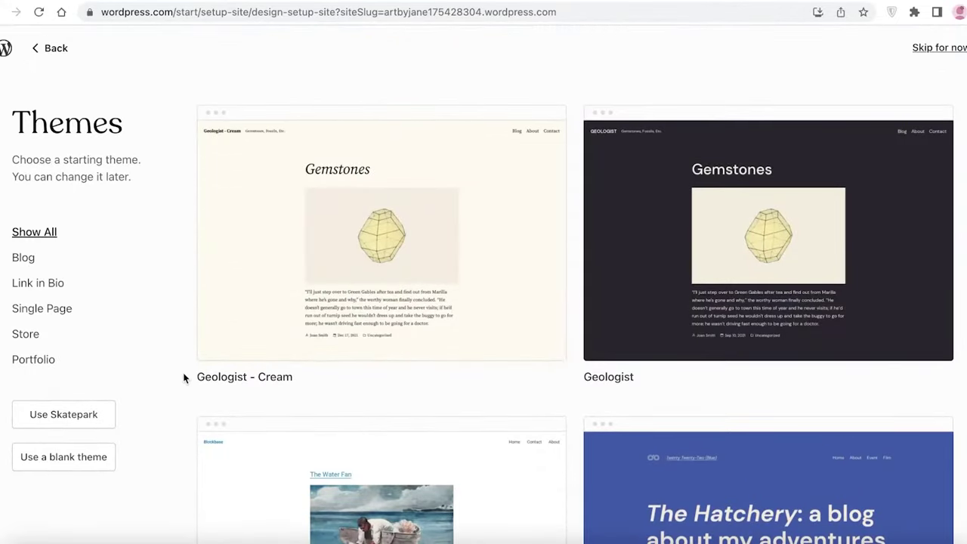
click(25, 360)
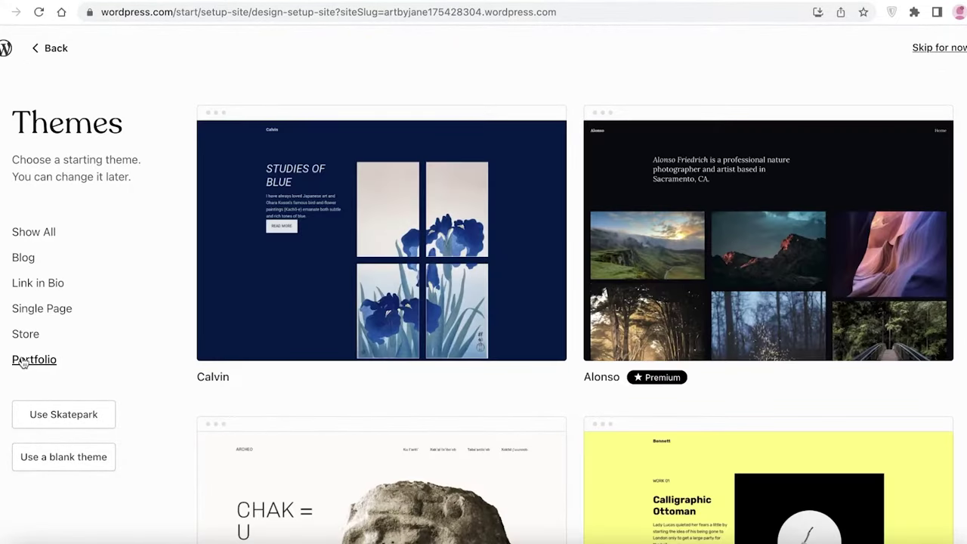
scroll(939, 241, down, 3)
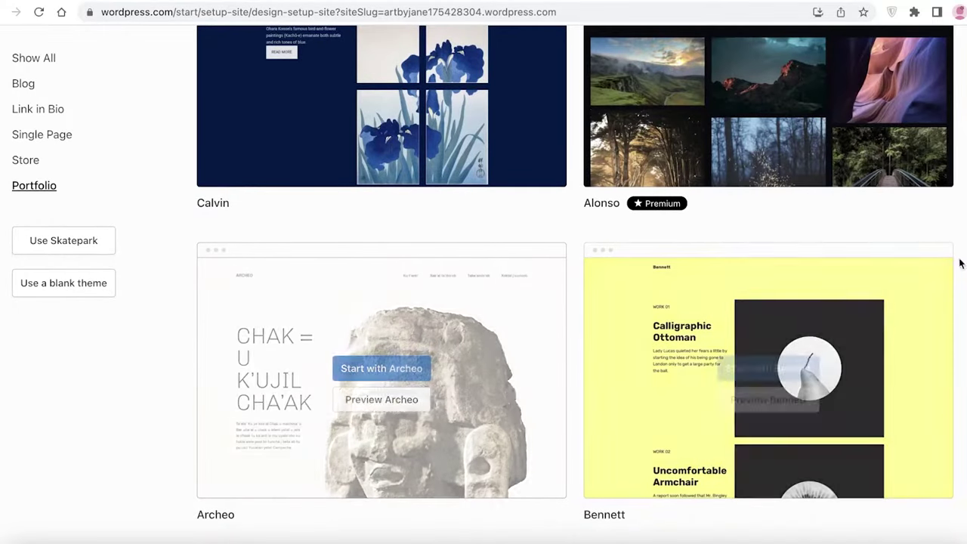
scroll(341, 314, up, 3)
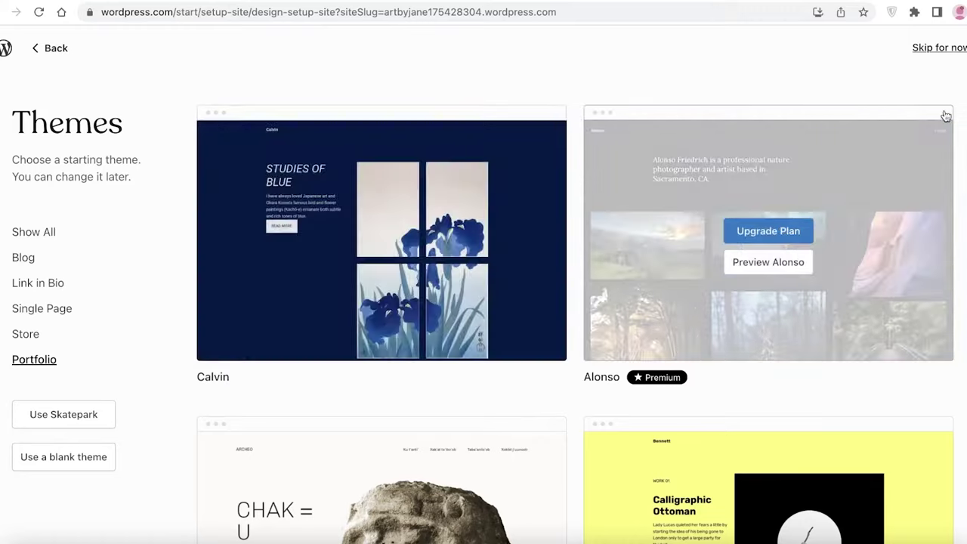
scroll(194, 287, down, 3)
scroll(209, 300, up, 3)
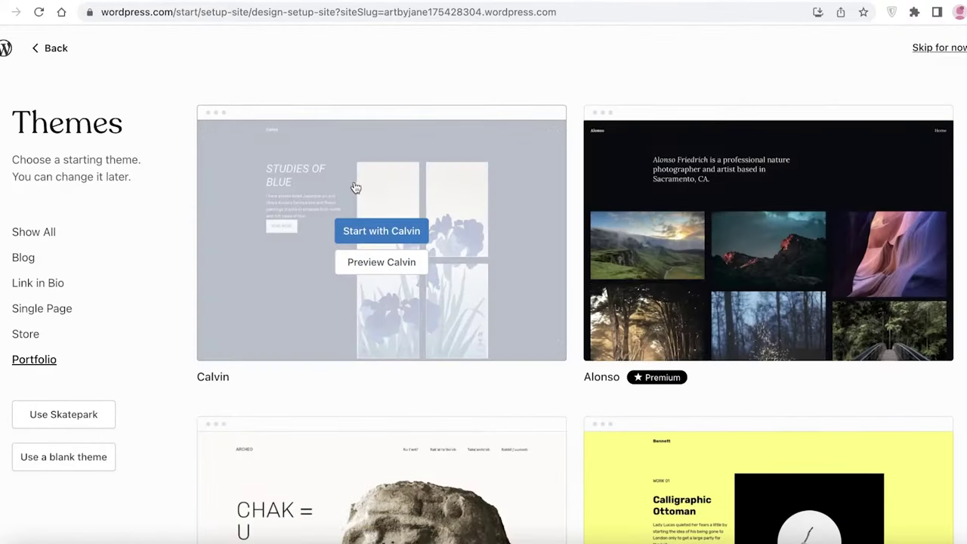
click(380, 234)
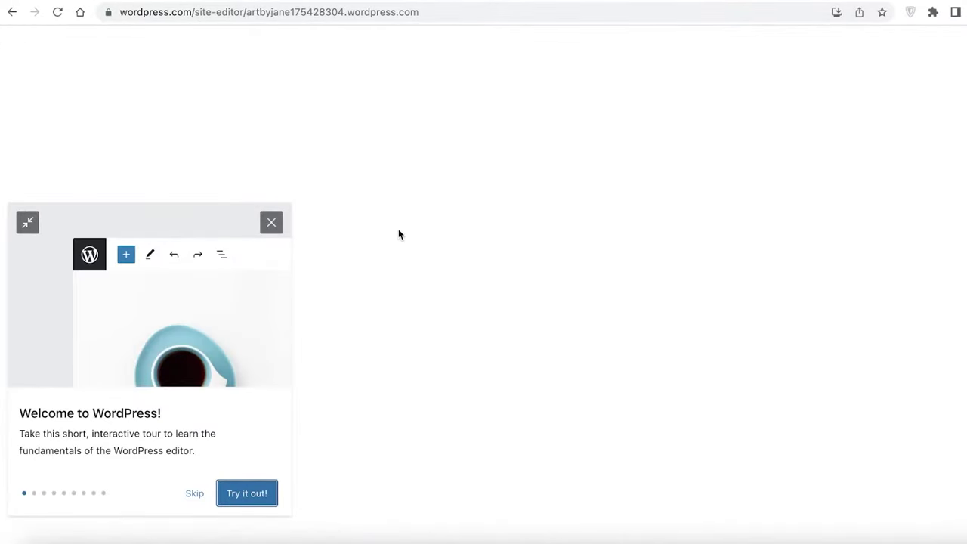
- Dismiss the welcome tour, browse the block library, then close it by selecting the header
click(194, 492)
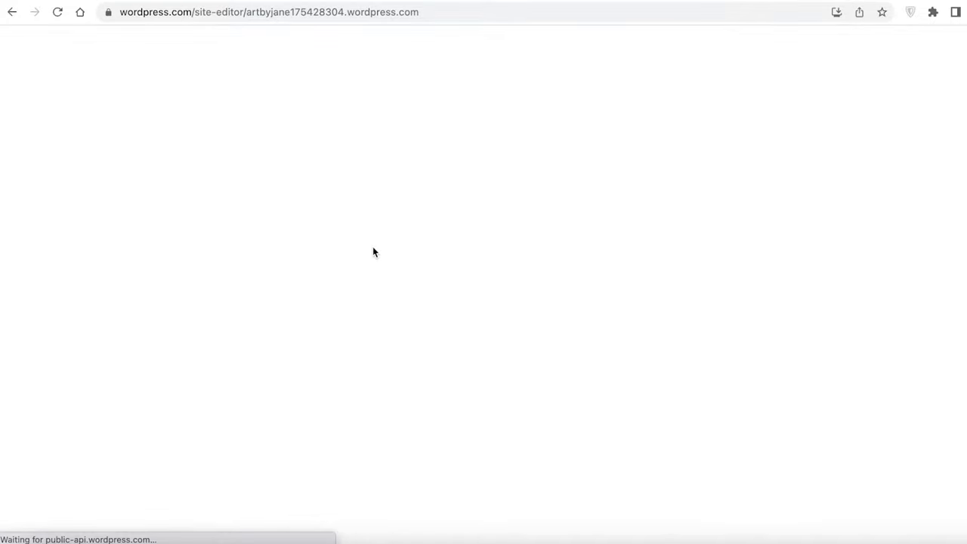
scroll(389, 281, down, 3)
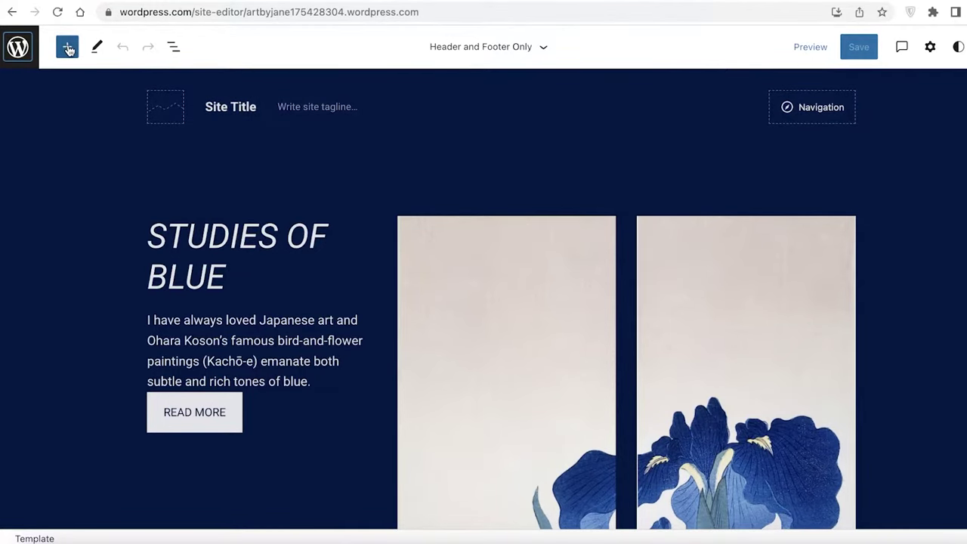
click(67, 48)
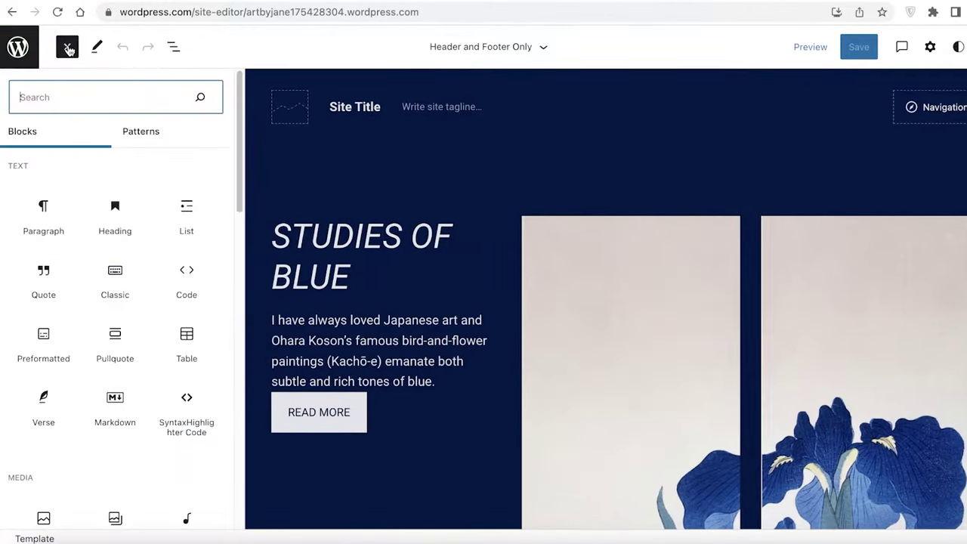
scroll(77, 219, down, 1)
scroll(77, 225, down, 10)
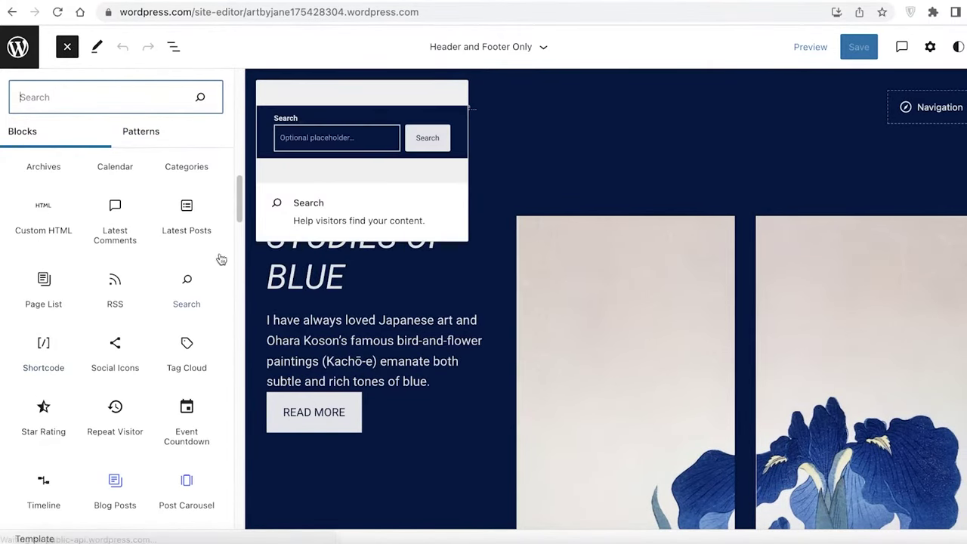
scroll(129, 295, down, 5)
scroll(129, 295, down, 3)
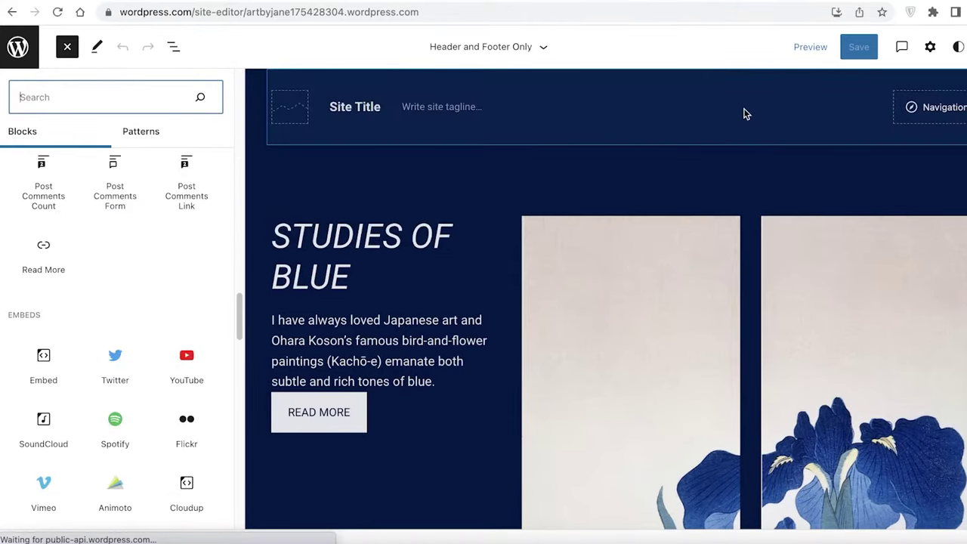
click(706, 109)
- Open Styles, dismiss its welcome tour, check the editor options, and hide the settings sidebar
click(922, 48)
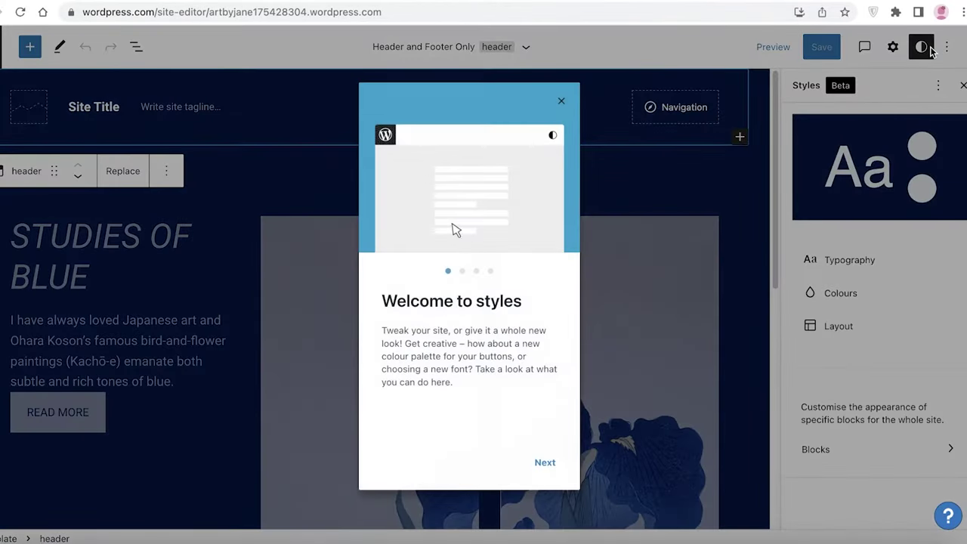
click(562, 100)
click(893, 47)
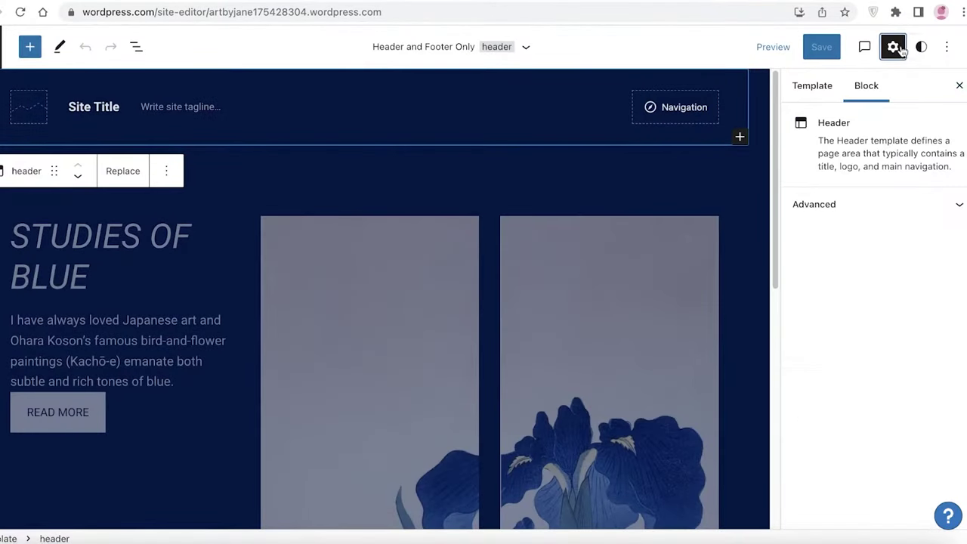
click(945, 48)
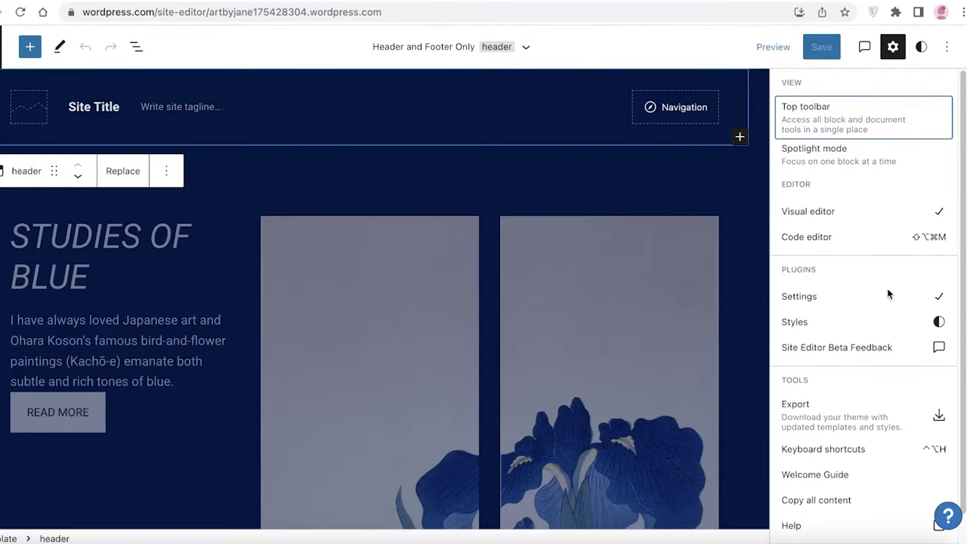
scroll(832, 271, down, 1)
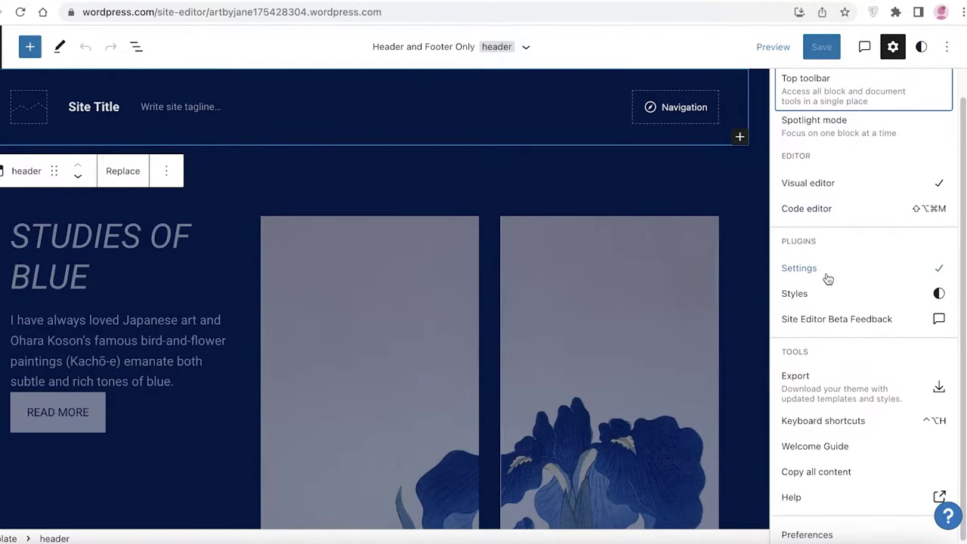
click(682, 294)
scroll(593, 239, down, 3)
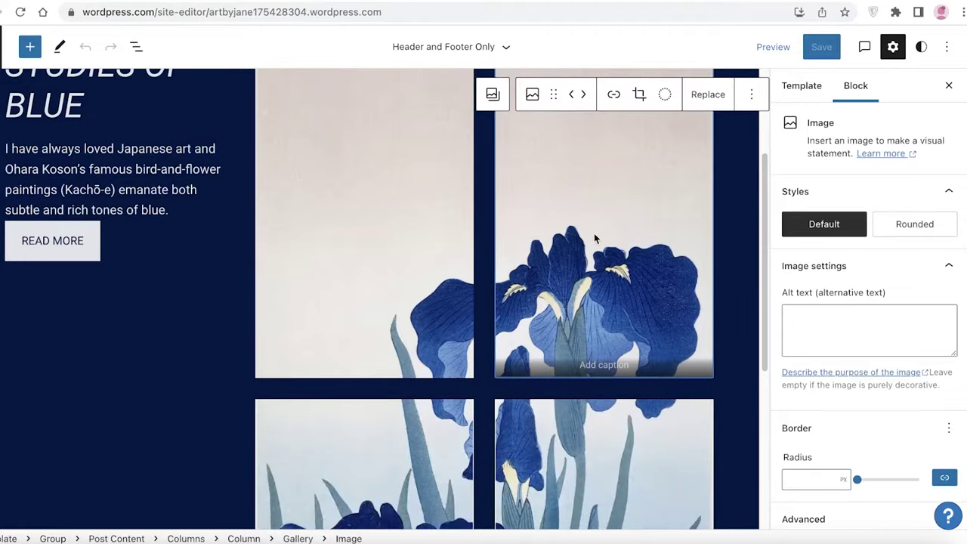
key(ctrl+shift+comma)
- Scroll the full page canvas and select the Site Title block in the header
scroll(259, 121, up, 3)
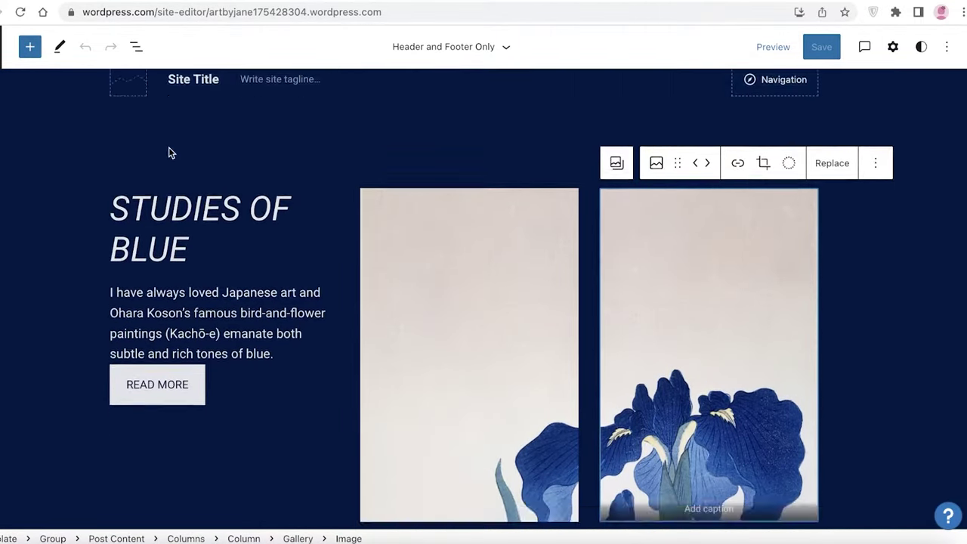
scroll(716, 235, down, 5)
scroll(512, 158, up, 5)
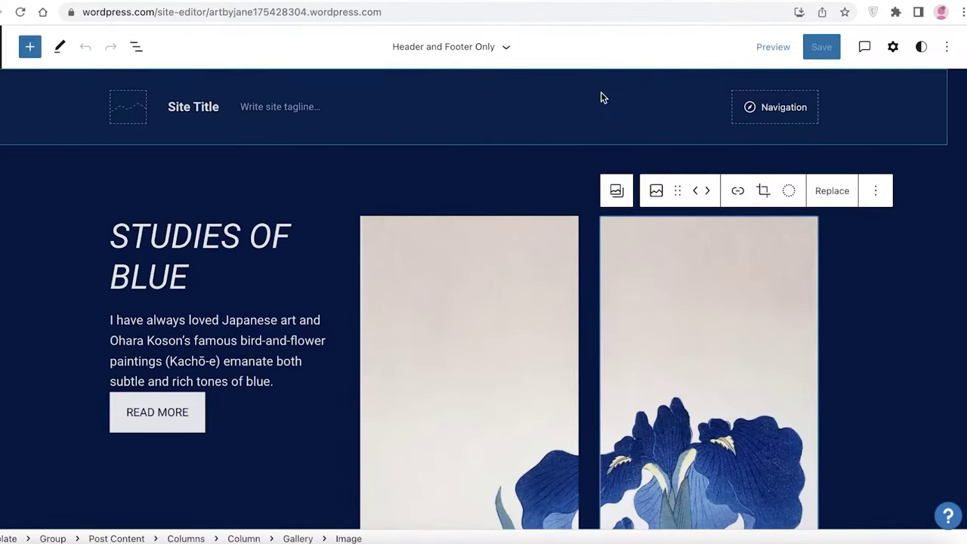
scroll(574, 151, down, 5)
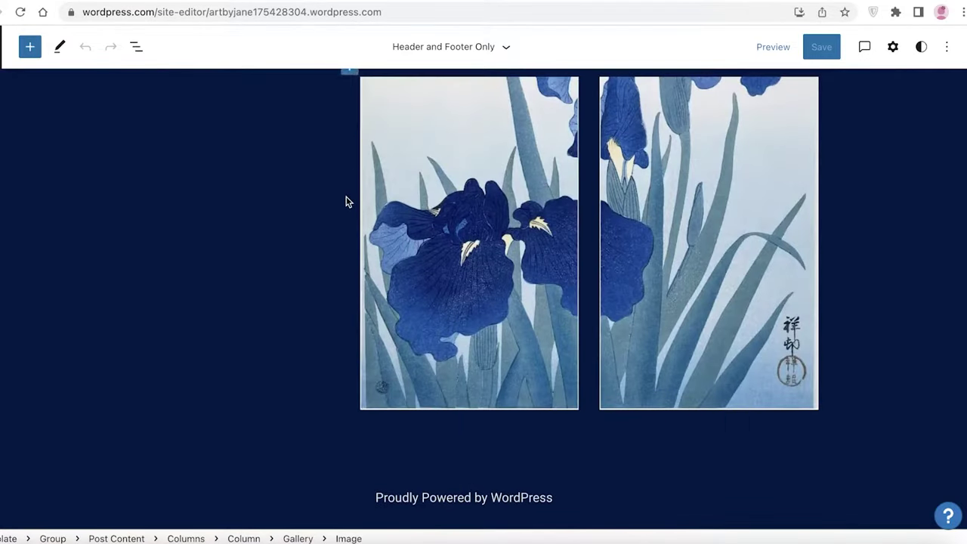
scroll(347, 202, up, 5)
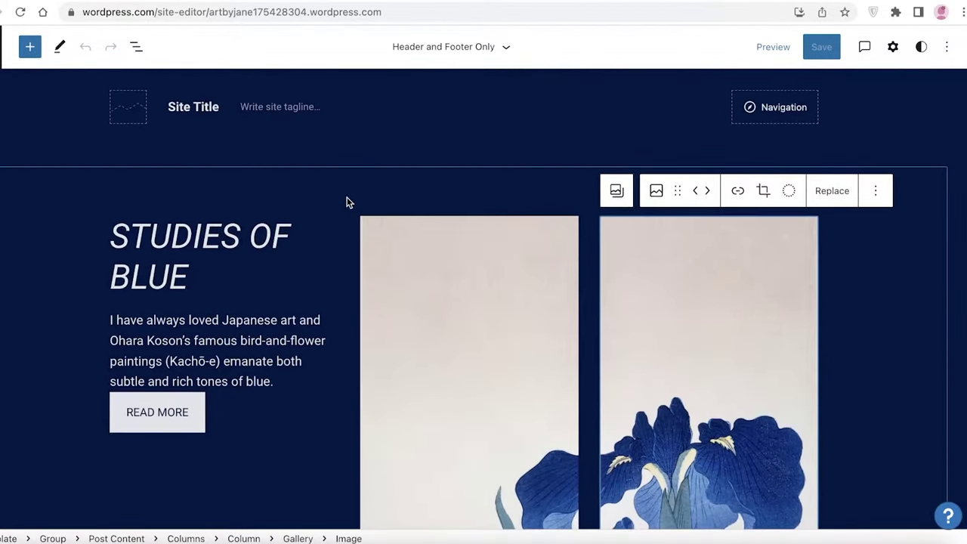
click(781, 110)
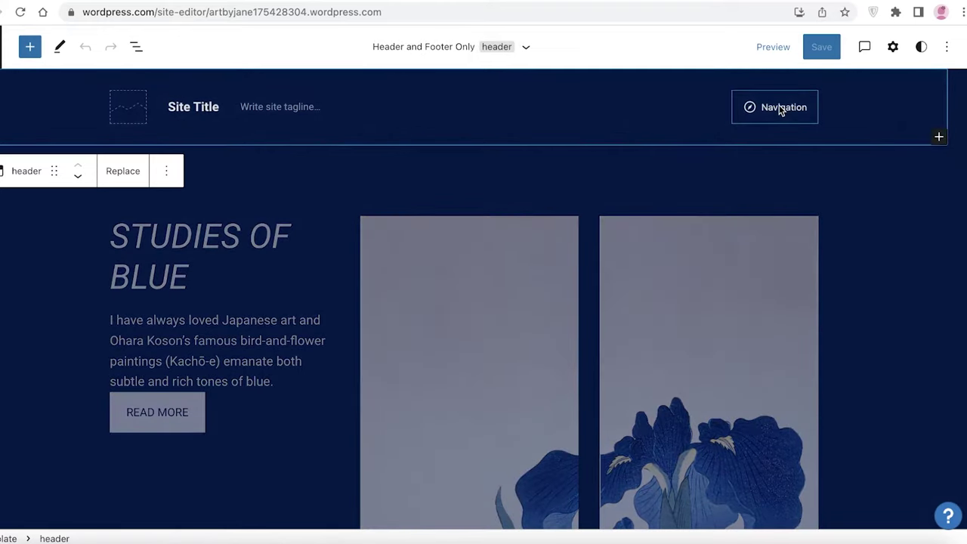
click(850, 227)
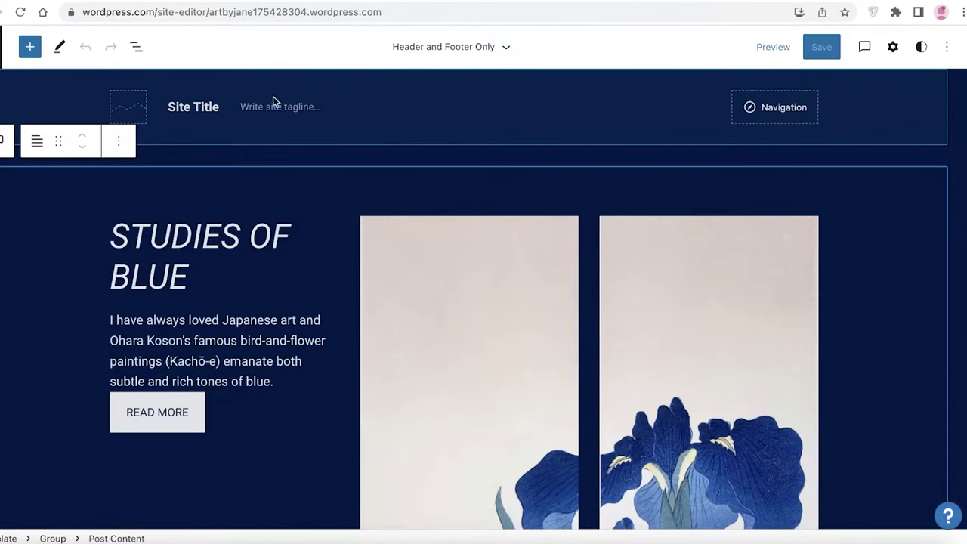
click(191, 108)
- Change the site title to 'AET BY JANE' and the tagline to 'PORTFOLIO'
triple_click(192, 108)
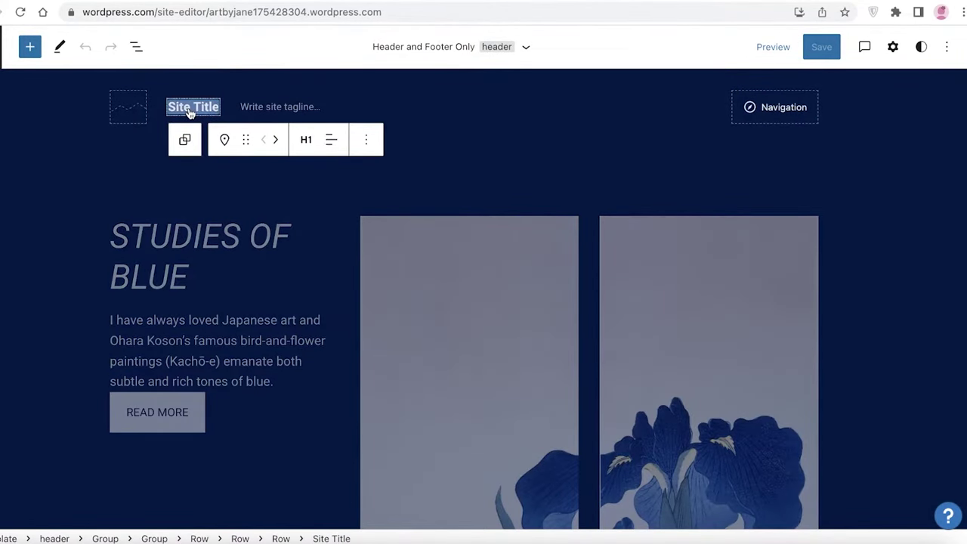
text(AE)
text(T BY JANE)
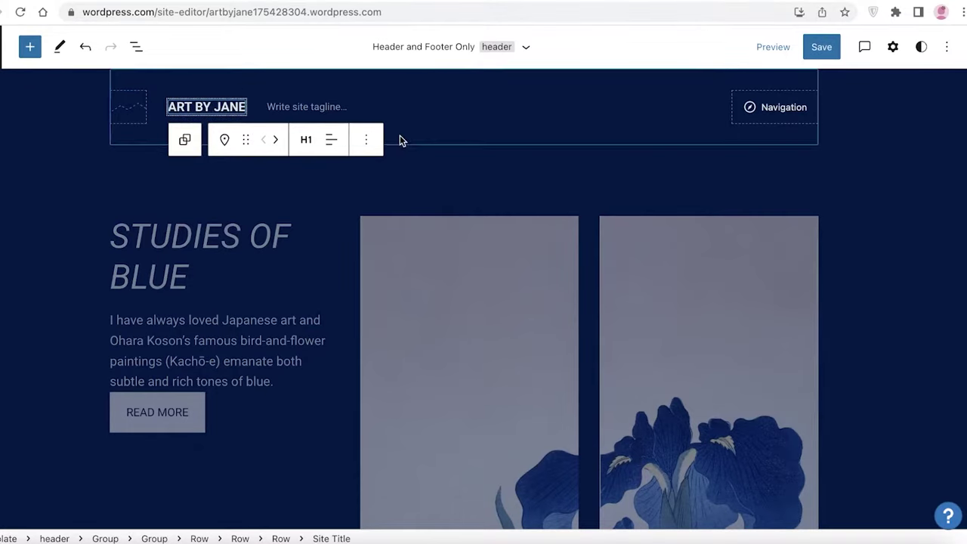
key(Tab)
key(Tab)
click(289, 107)
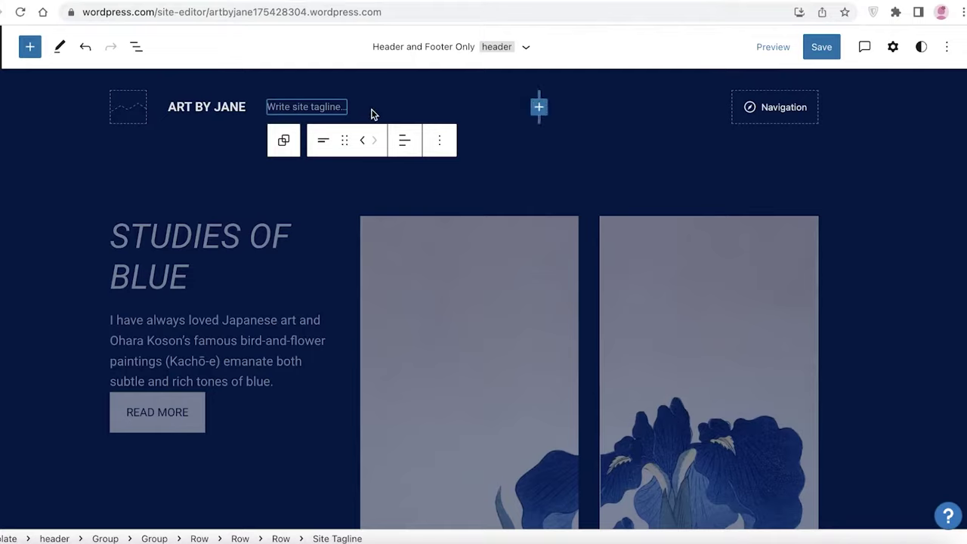
text(PORTFOLIO)
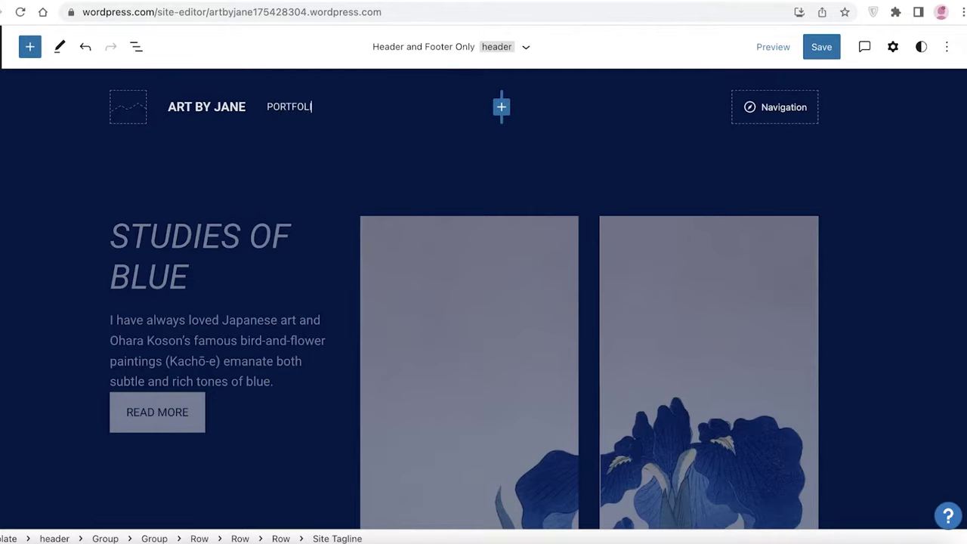
click(125, 198)
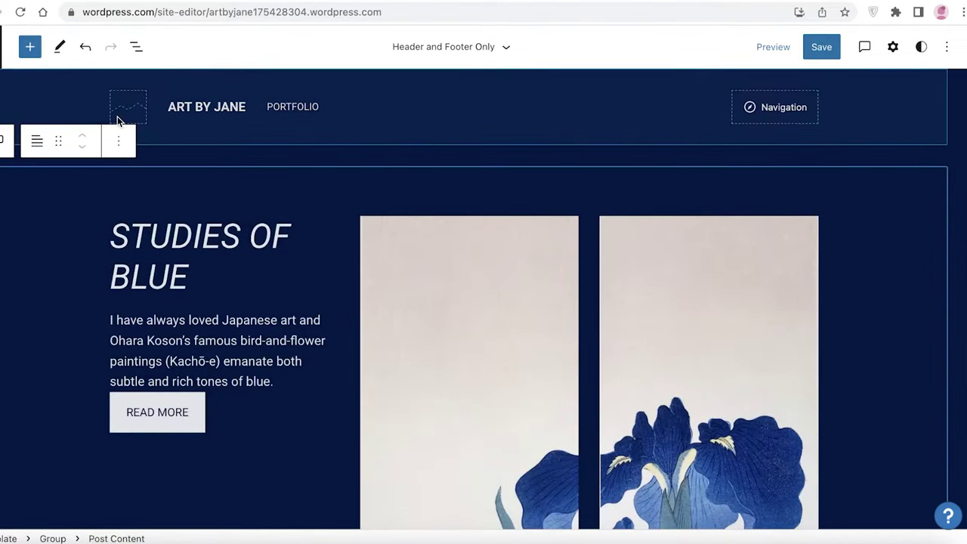
- Delete the empty Site Logo block from the header
click(118, 118)
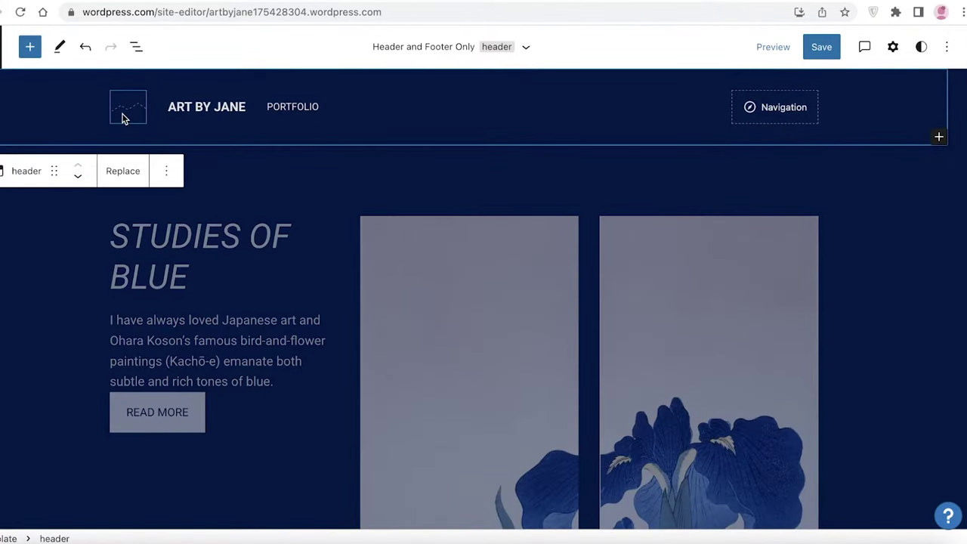
key(XF86AudioMute)
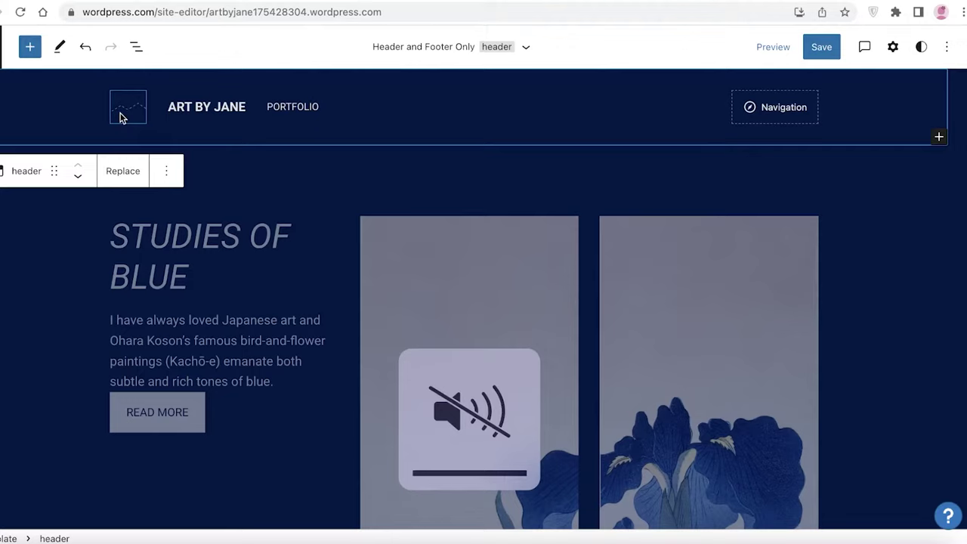
double_click(119, 115)
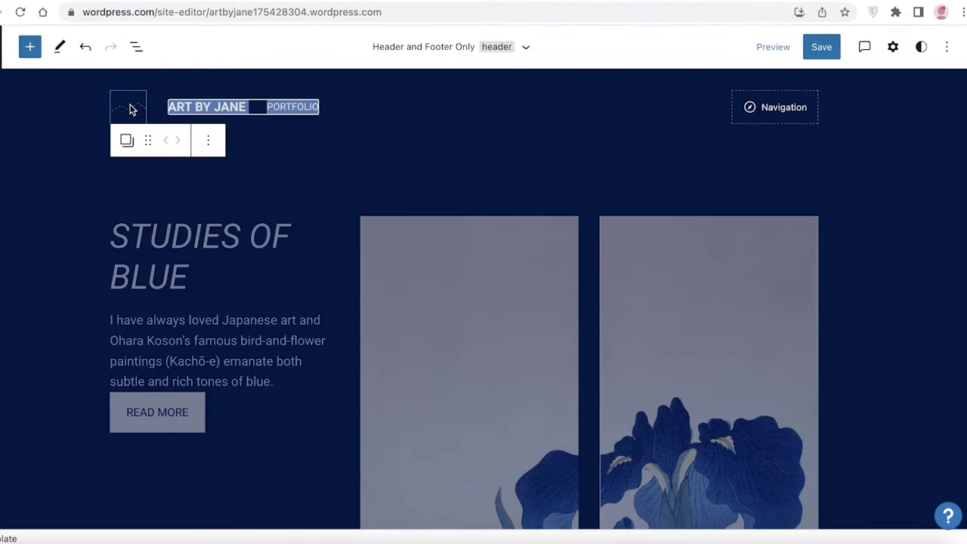
click(91, 121)
click(114, 115)
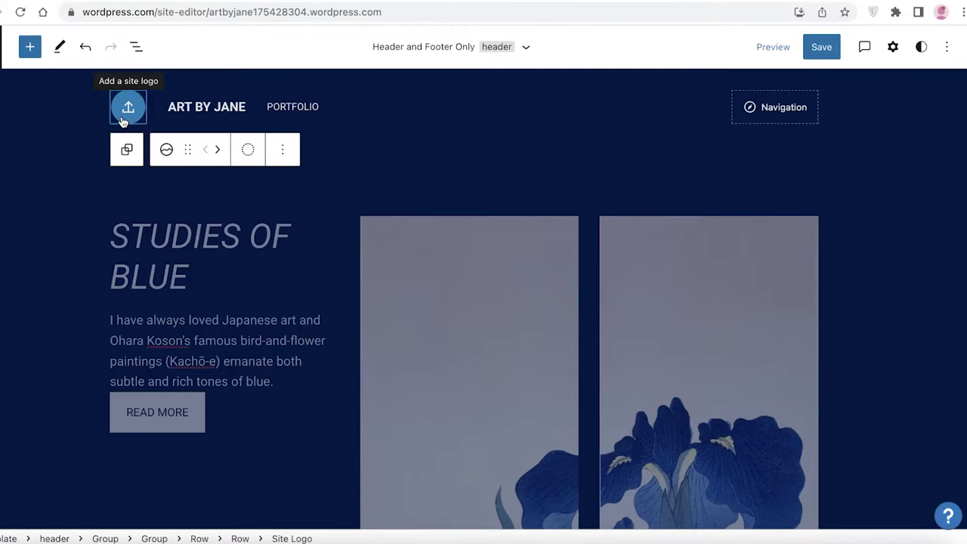
key(Delete)
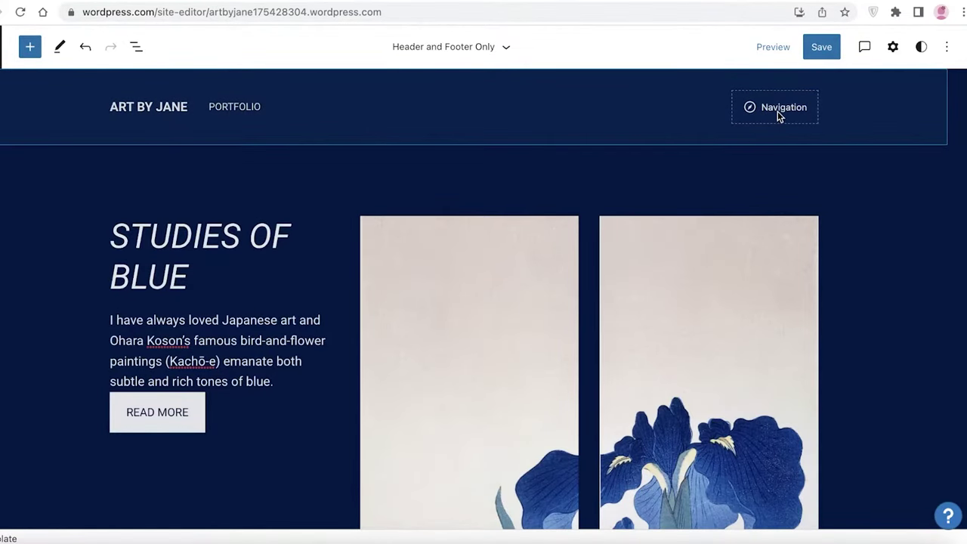
- Set the header's Navigation block to start with an empty menu
click(777, 111)
click(746, 112)
click(775, 109)
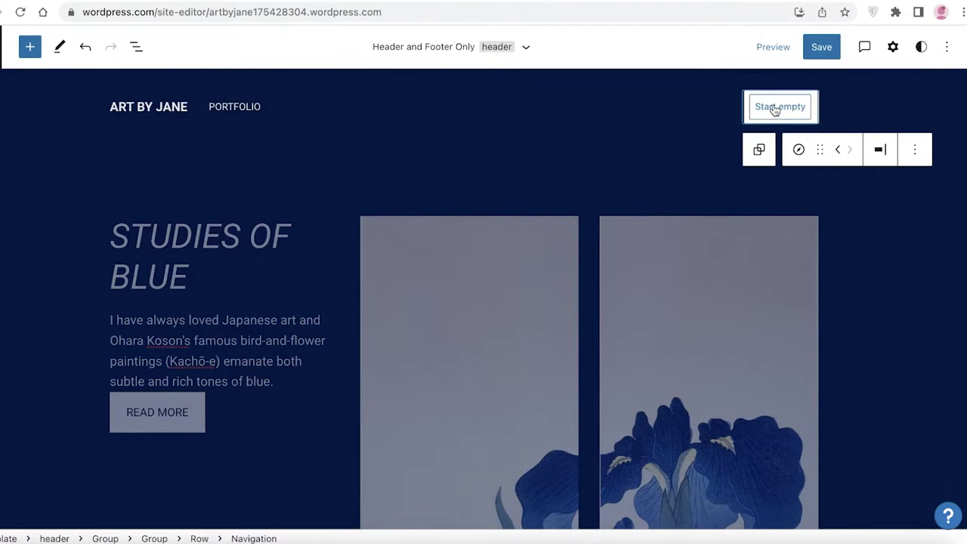
click(916, 148)
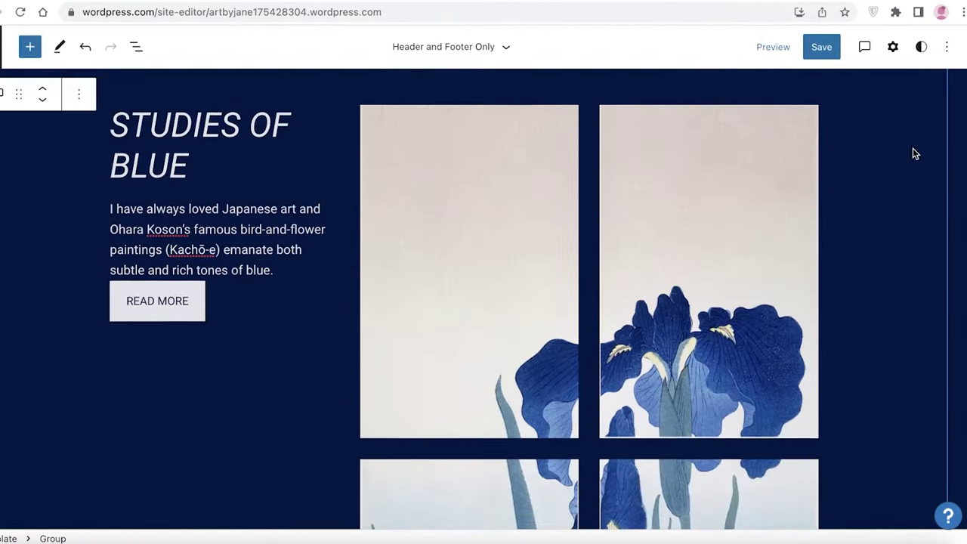
- Check the page's template details and scroll through the page content
scroll(408, 136, down, 1)
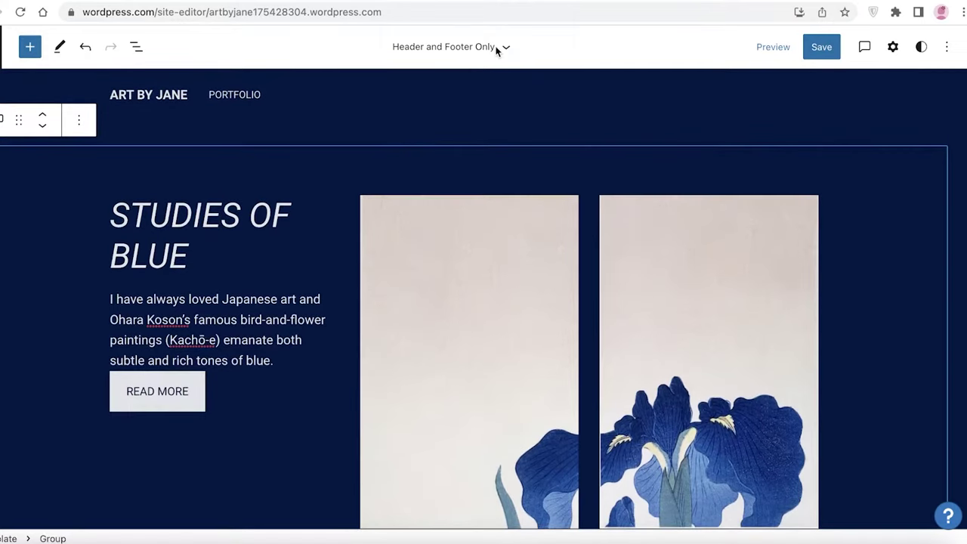
click(506, 48)
click(816, 236)
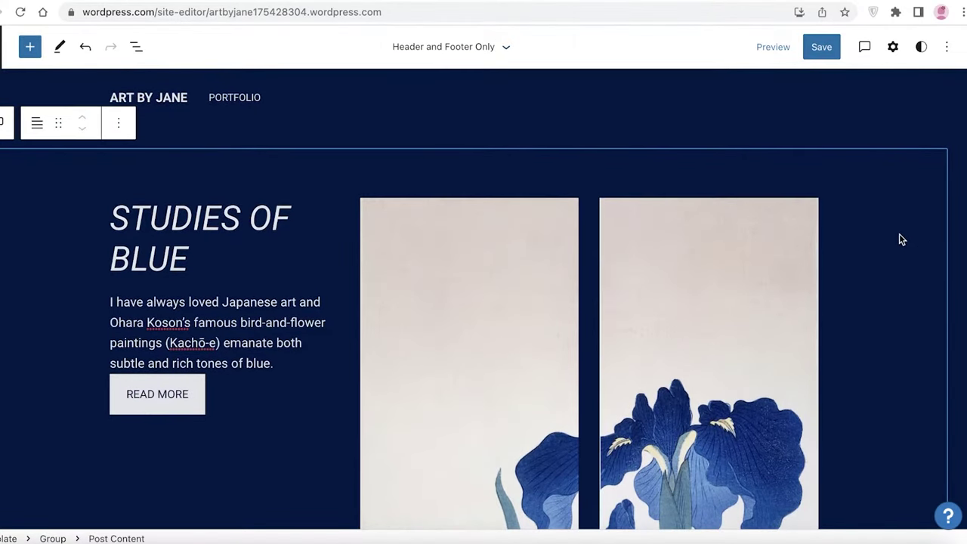
scroll(315, 218, down, 3)
scroll(238, 110, up, 3)
scroll(216, 237, down, 3)
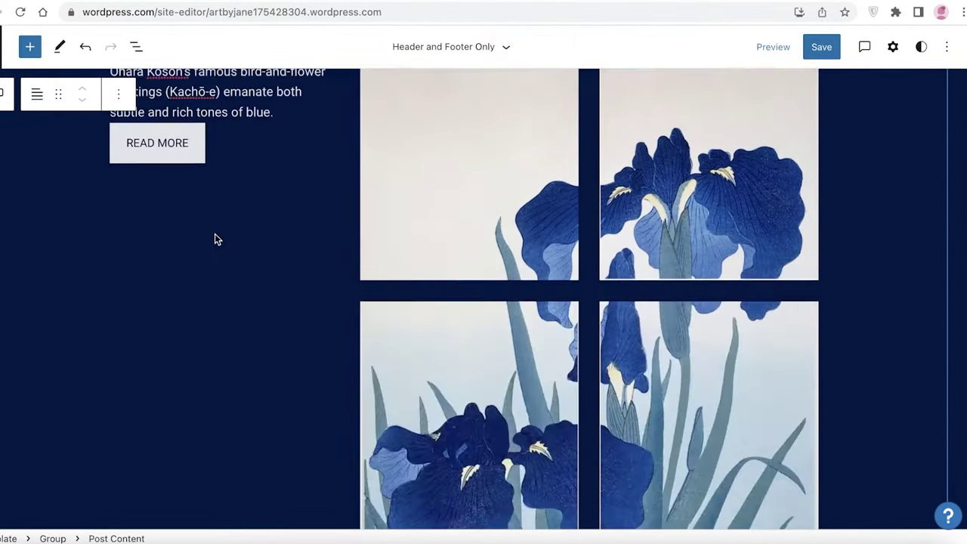
scroll(209, 188, up, 3)
- Rewrite the Studies of Blue heading, trying 'MY ICON' and then 'NOTABLE WORK'
triple_click(185, 232)
click(225, 232)
key(BackSpace)
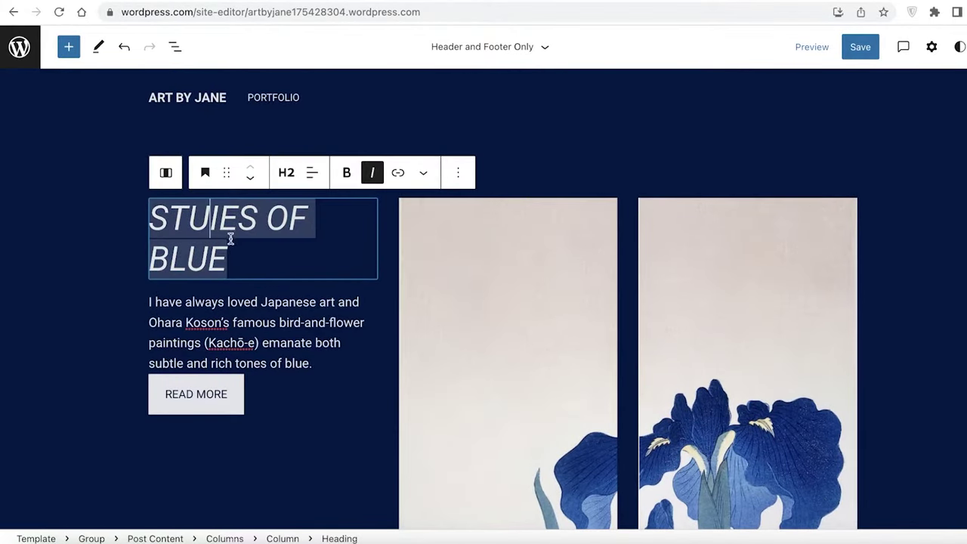
click(269, 257)
drag(269, 256, 175, 218)
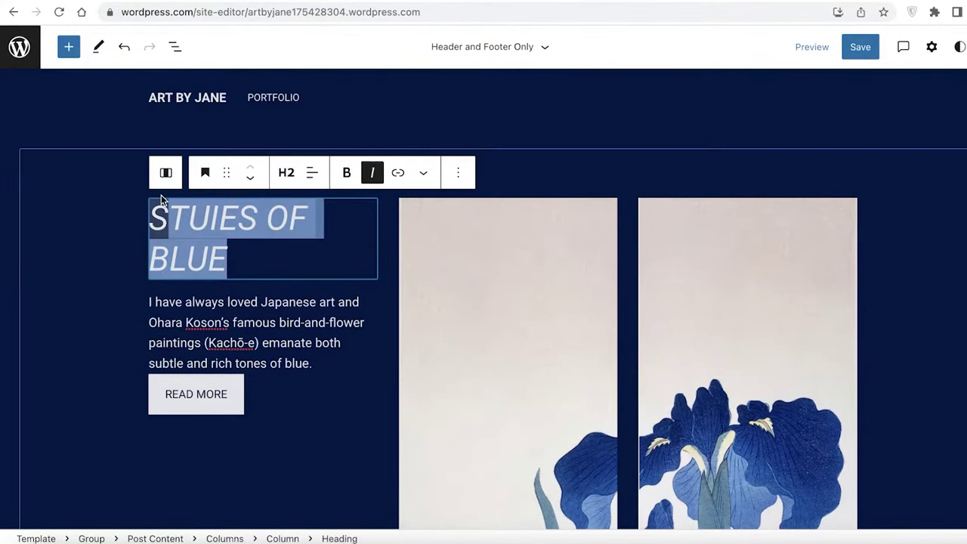
key(BackSpace)
key(BackSpace)
text(MY )
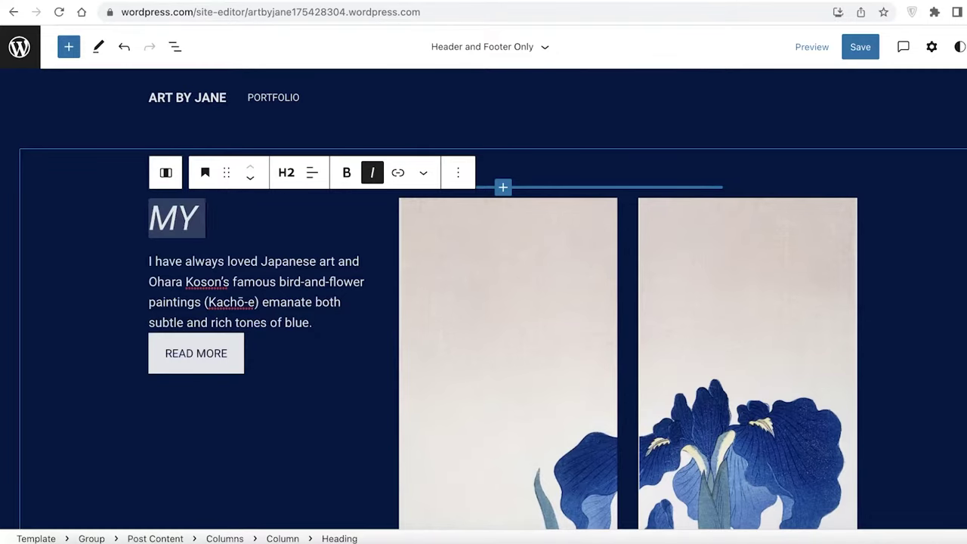
text(ICON)
key(ctrl+a)
key(BackSpace)
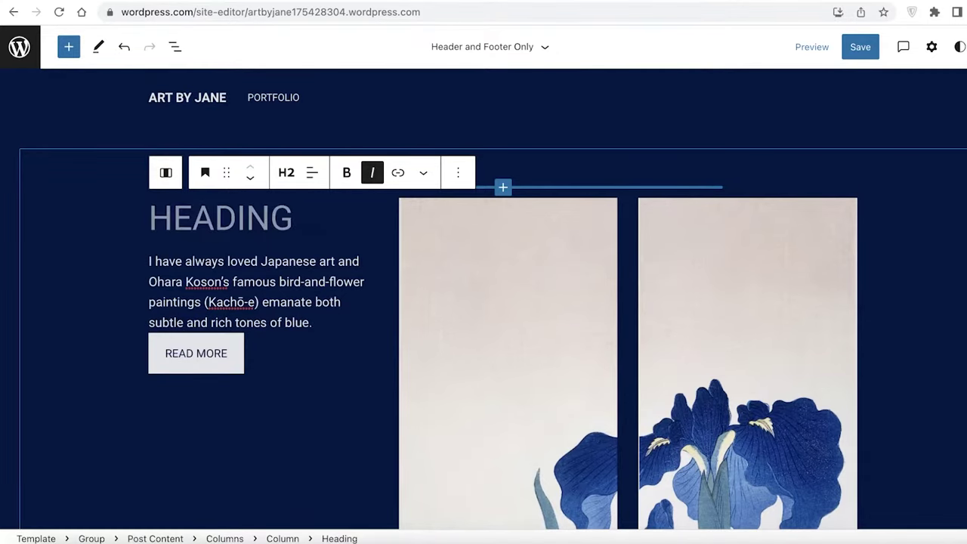
text(NOTABLE WORK)
- Delete the iris gallery, heading, description paragraph and Read More button
click(445, 300)
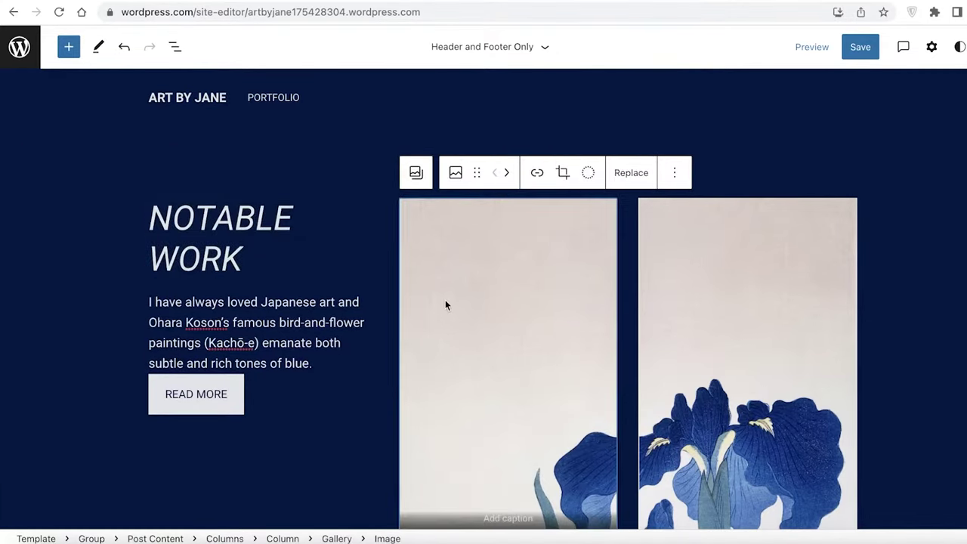
click(622, 304)
key(Delete)
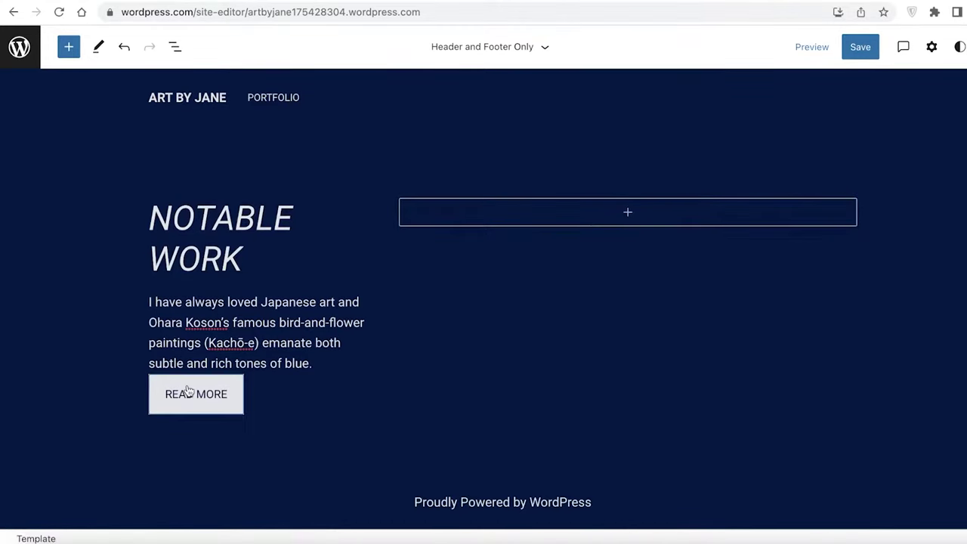
click(212, 343)
key(BackSpace)
drag(291, 345, 177, 255)
key(Delete)
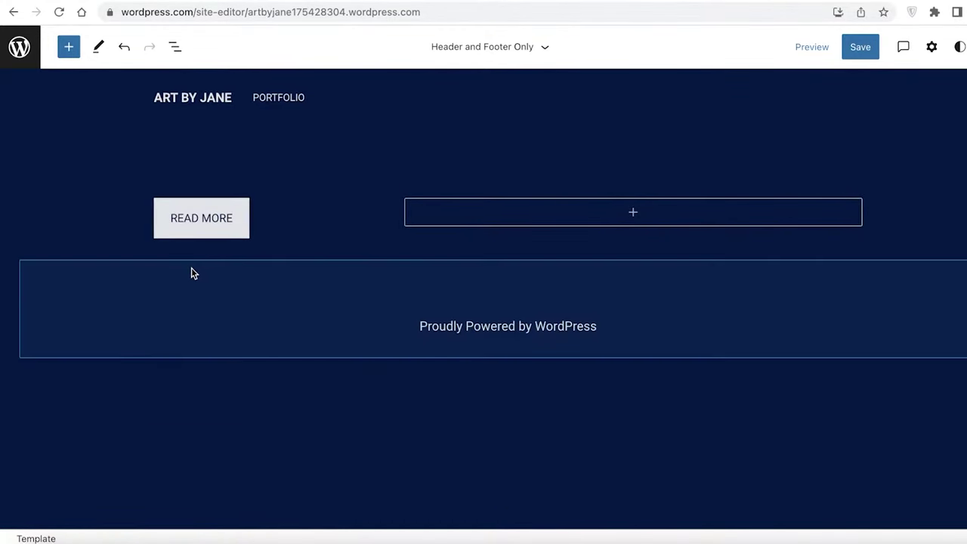
click(219, 234)
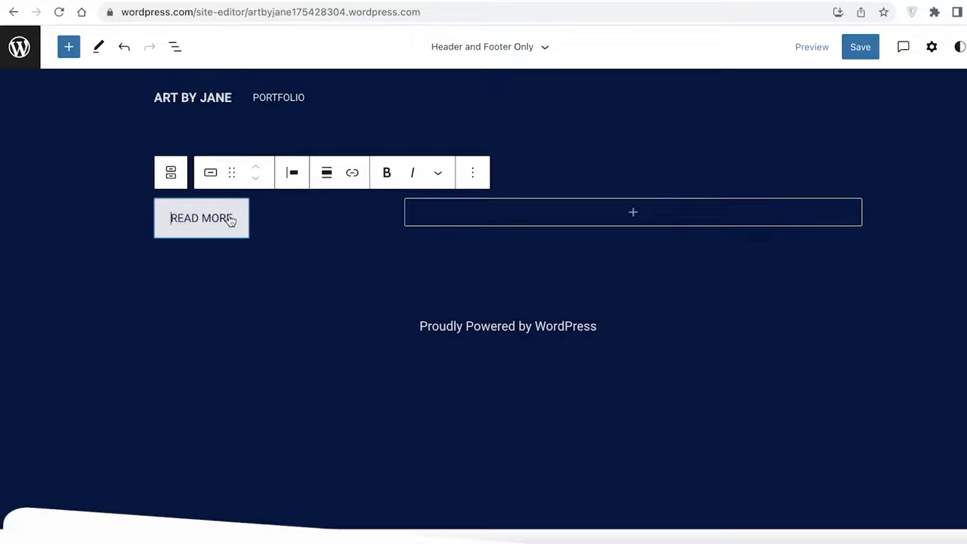
key(BackSpace)
key(BackSpace)
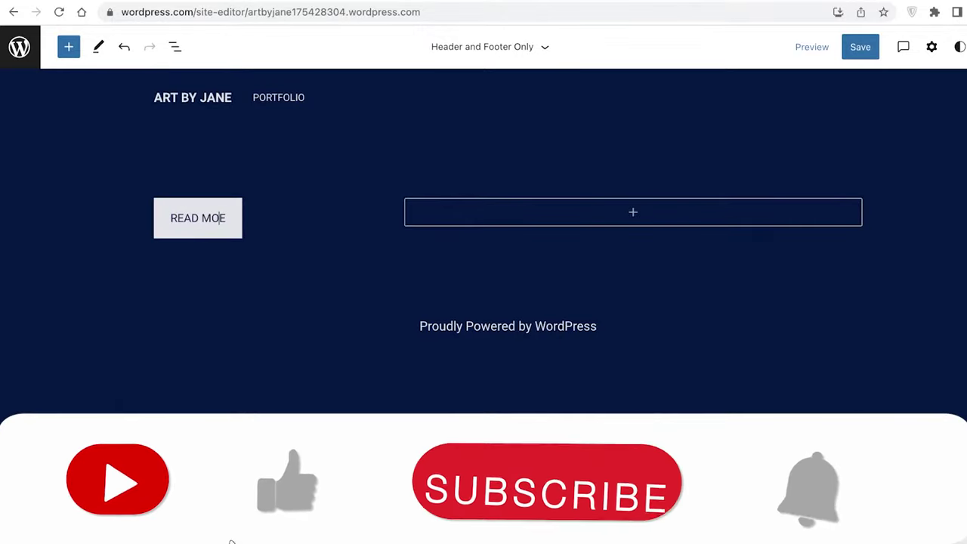
key(BackSpace)
key(BackSpace)
key(BackSpace)
key(BackSpace)
key(BackSpace)
key(BackSpace)
key(BackSpace)
key(BackSpace)
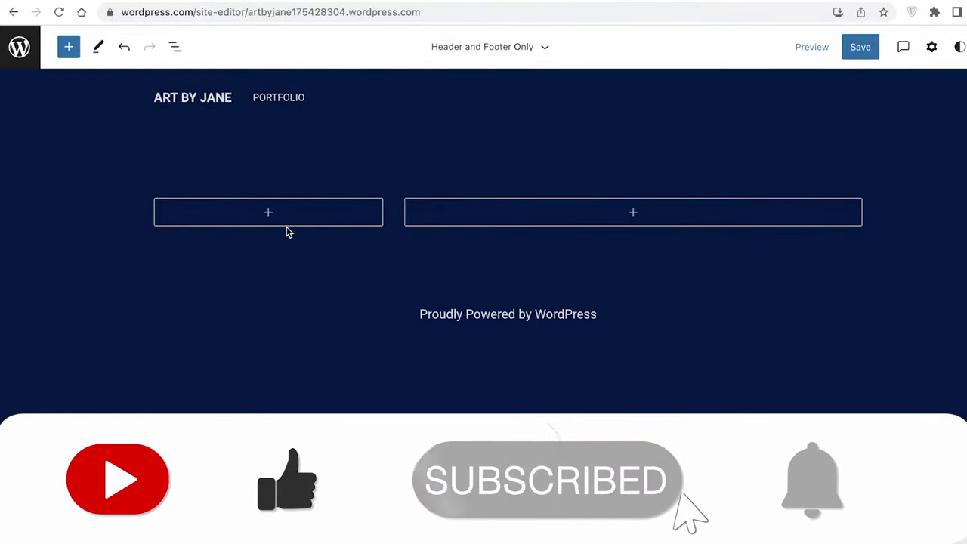
- Insert a Heading block into the emptied content area just above the footer
click(478, 171)
click(105, 250)
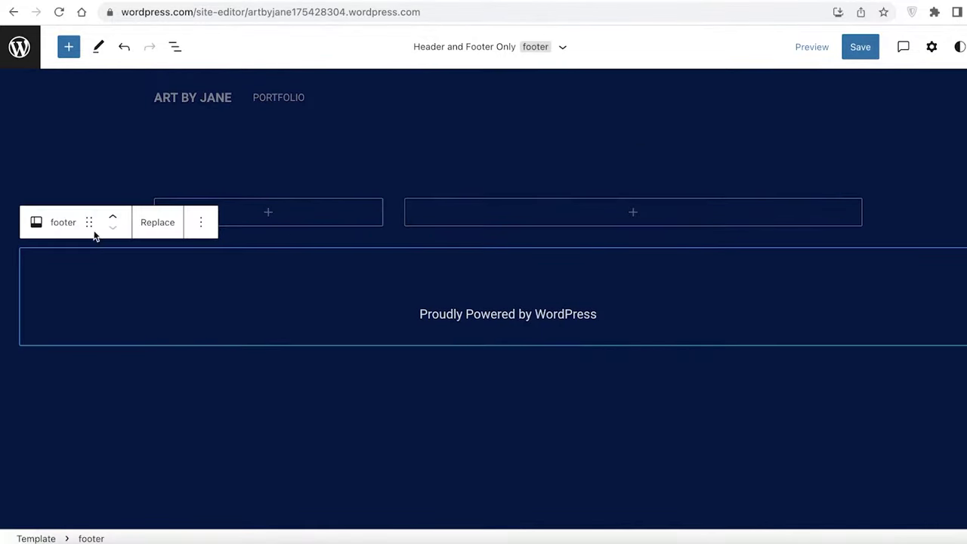
click(117, 177)
click(263, 216)
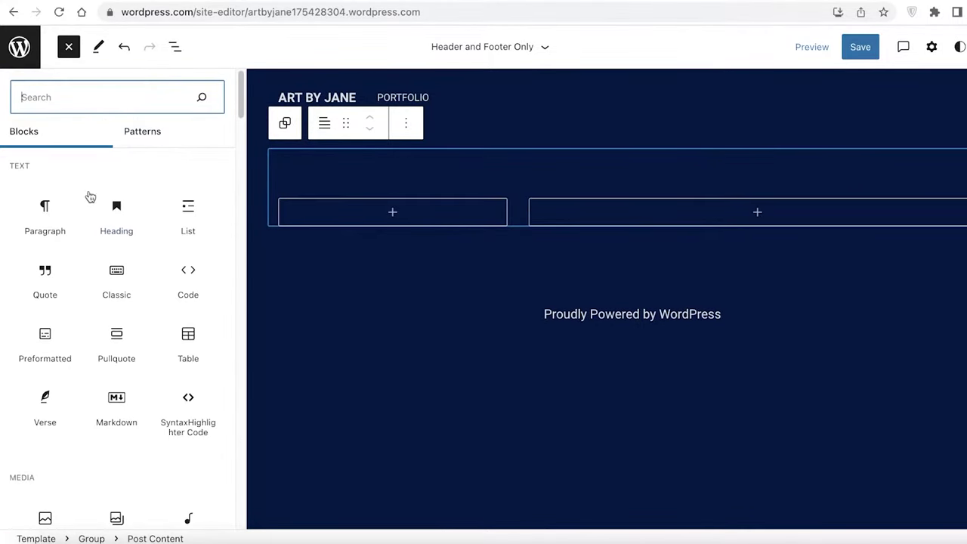
scroll(80, 307, down, 3)
scroll(88, 328, up, 3)
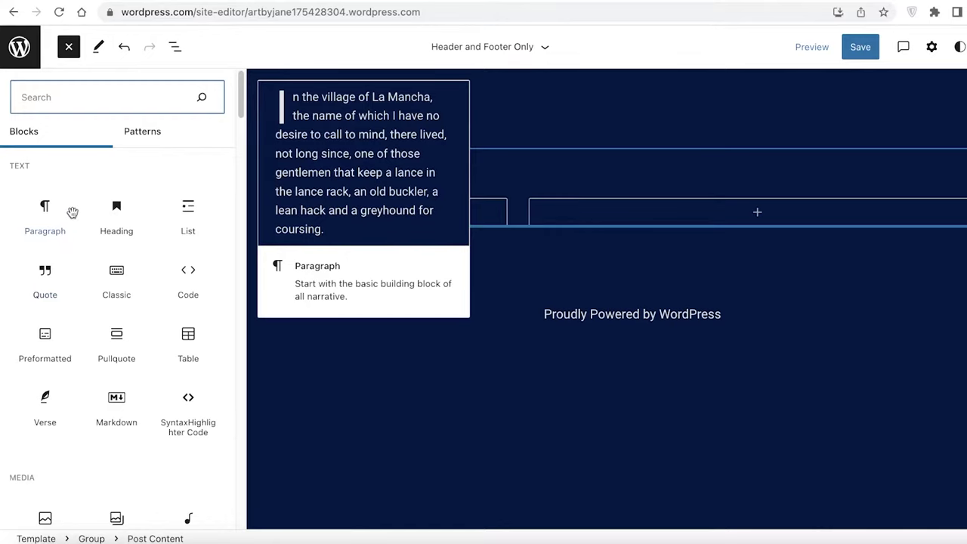
click(130, 212)
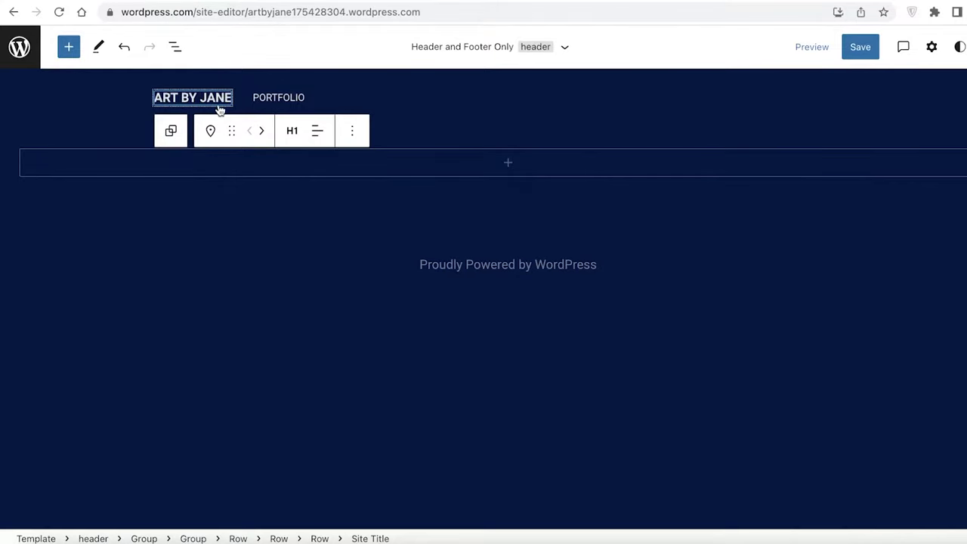
click(251, 211)
click(242, 166)
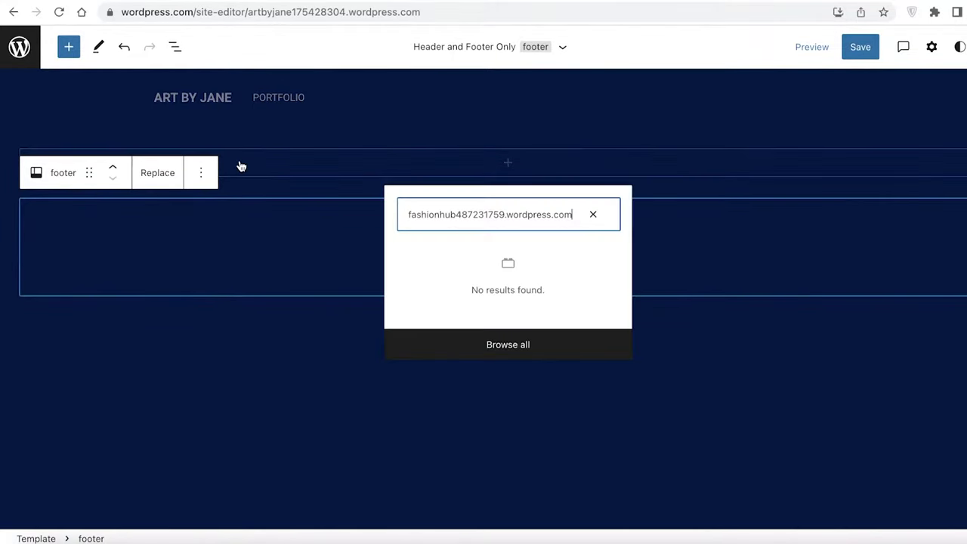
- Type 'NOTABLE WORK' in the heading and set it to level H4
text(NOTABL)
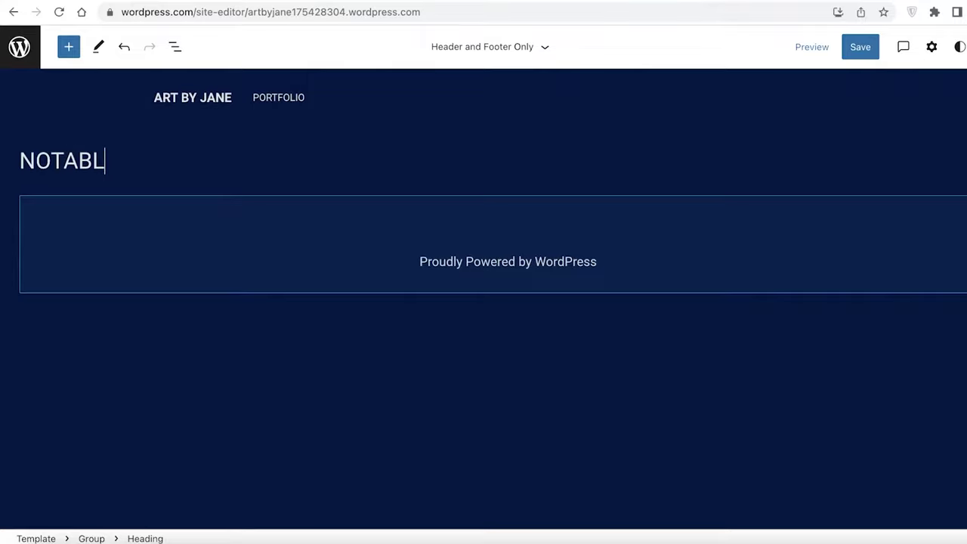
text(E WORK)
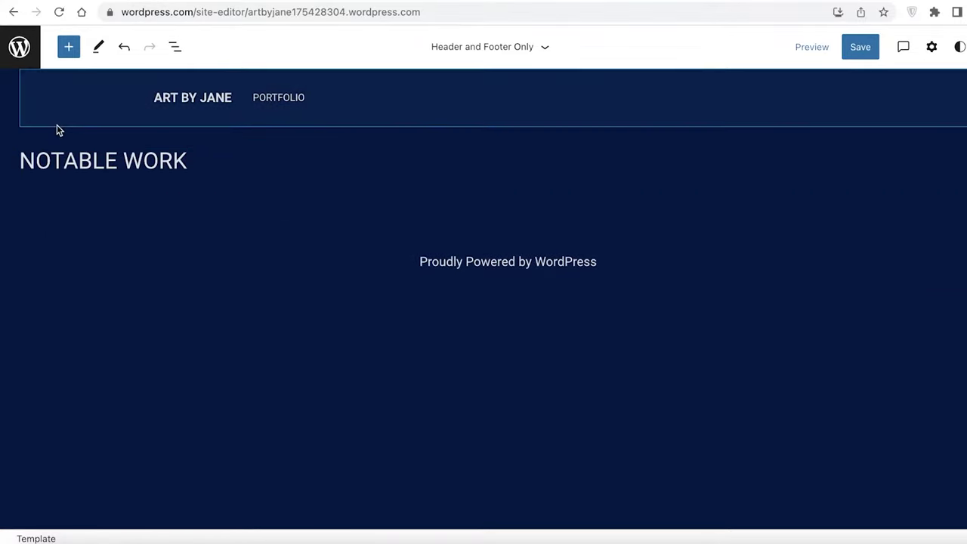
click(78, 159)
drag(259, 167, 3, 150)
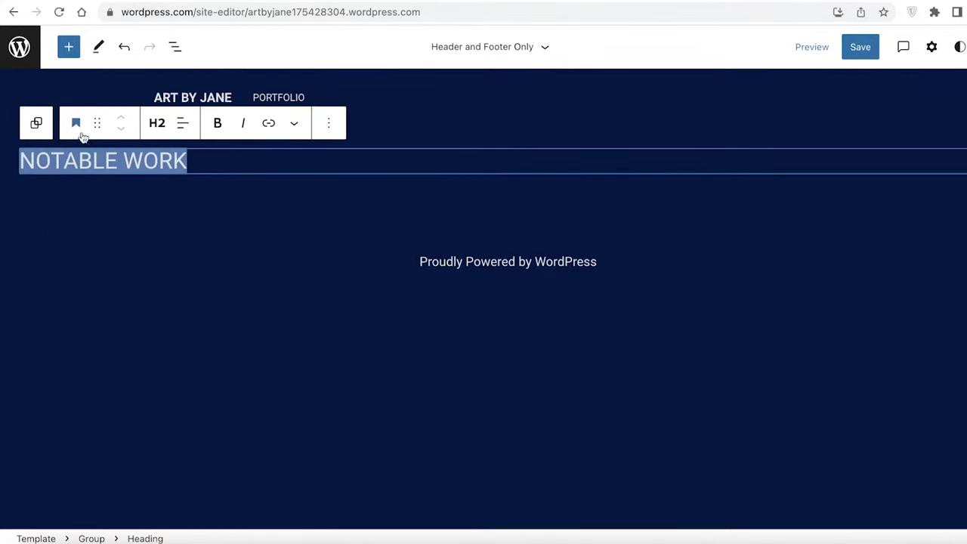
click(294, 125)
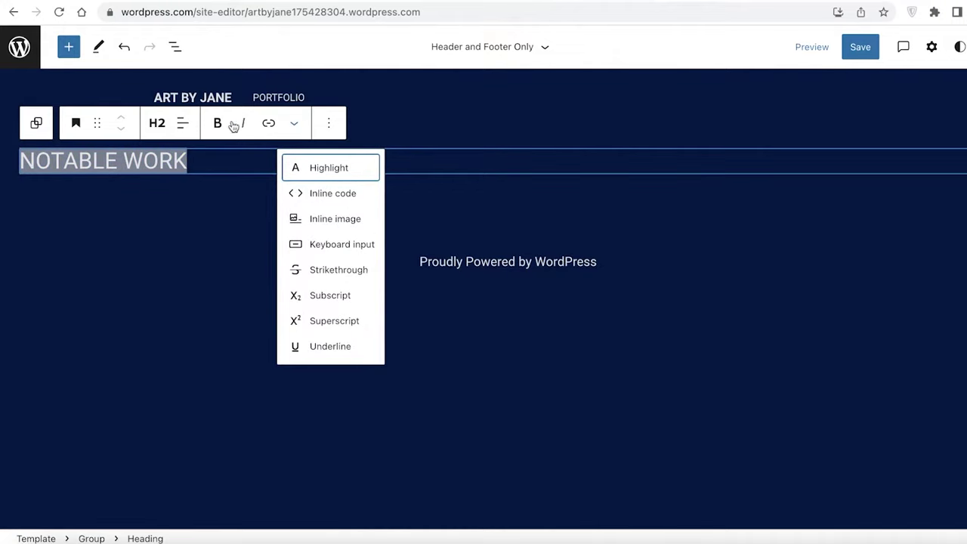
click(167, 122)
click(159, 218)
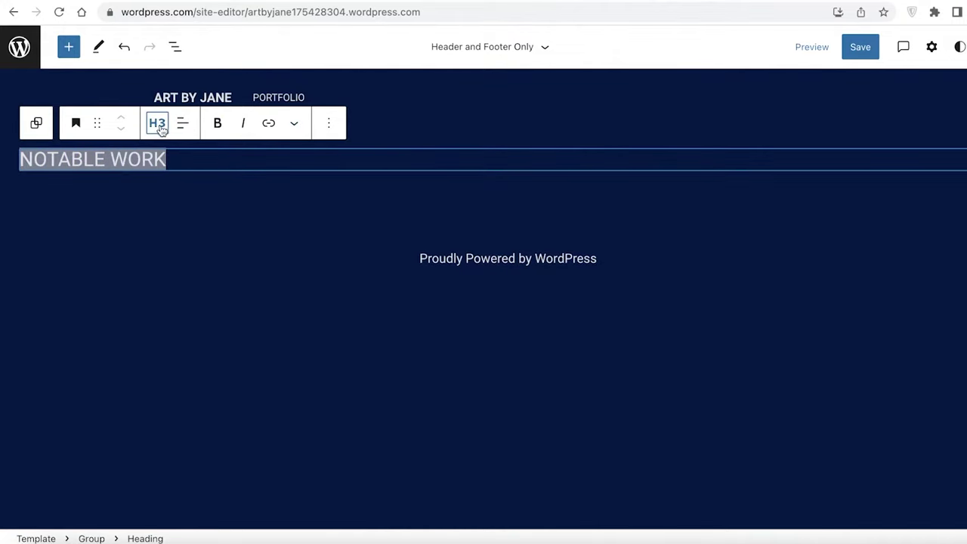
click(156, 123)
click(158, 269)
click(155, 123)
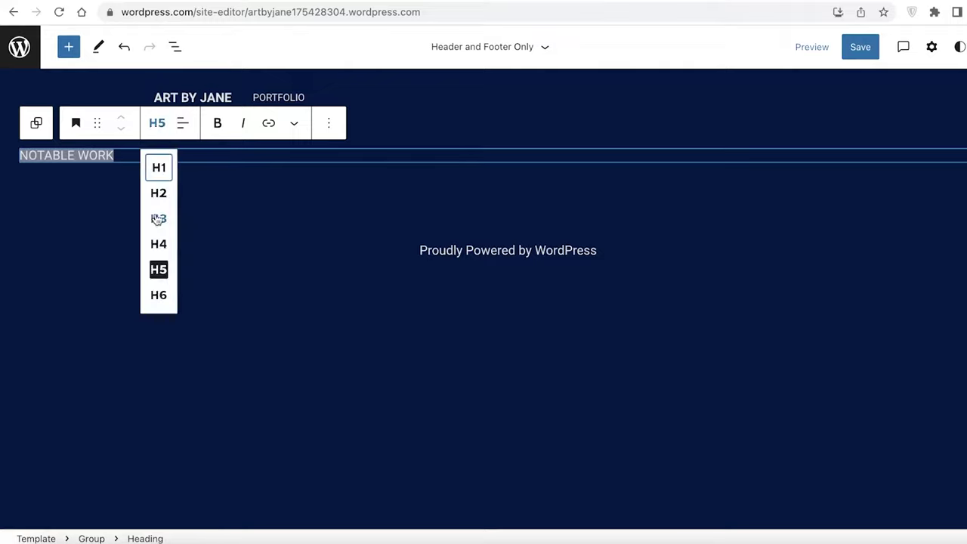
click(159, 295)
click(156, 122)
click(159, 193)
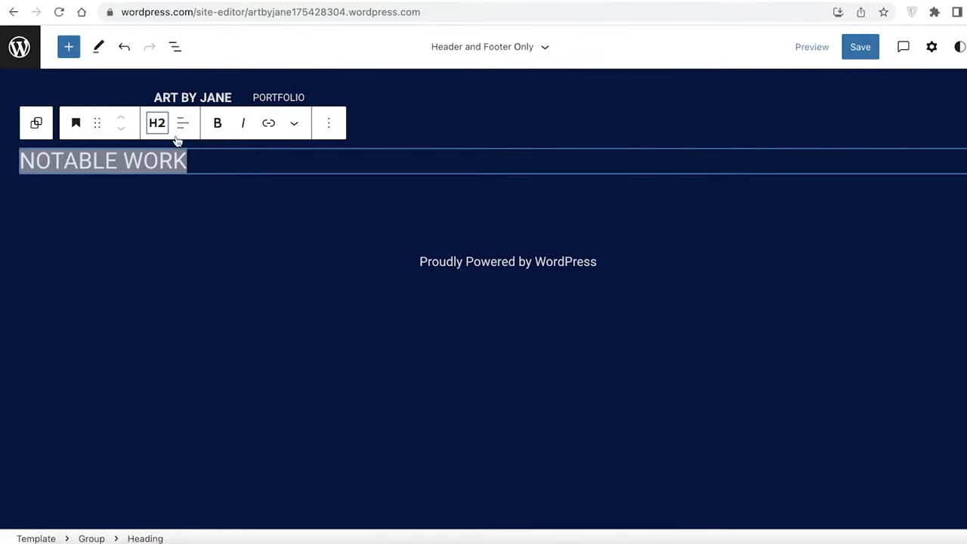
click(157, 123)
click(168, 165)
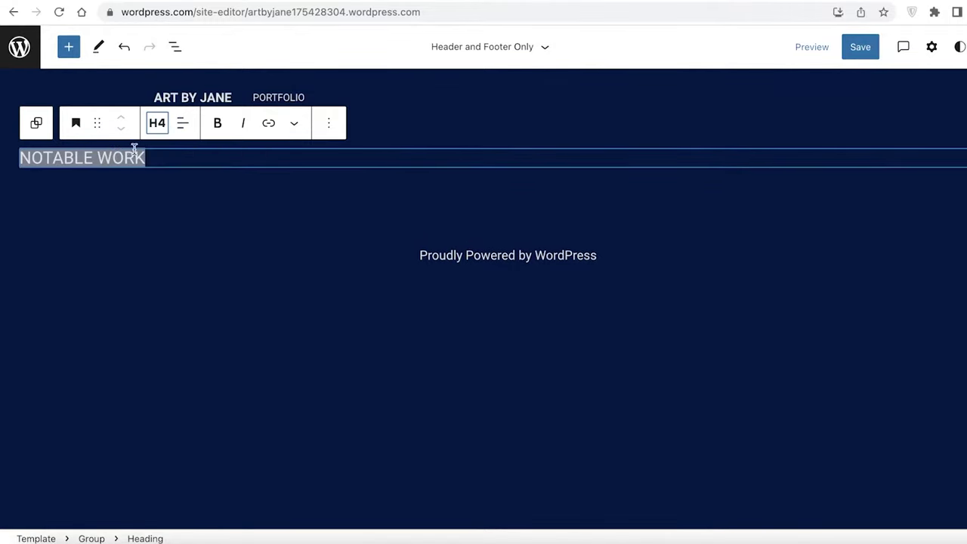
- Align the NOTABLE WORK heading left and make it bold
click(182, 129)
click(201, 197)
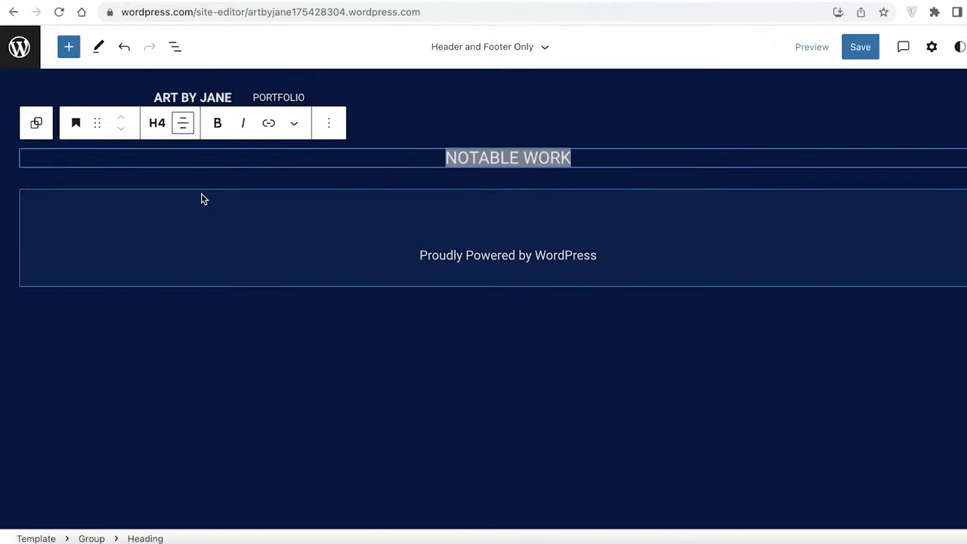
click(184, 125)
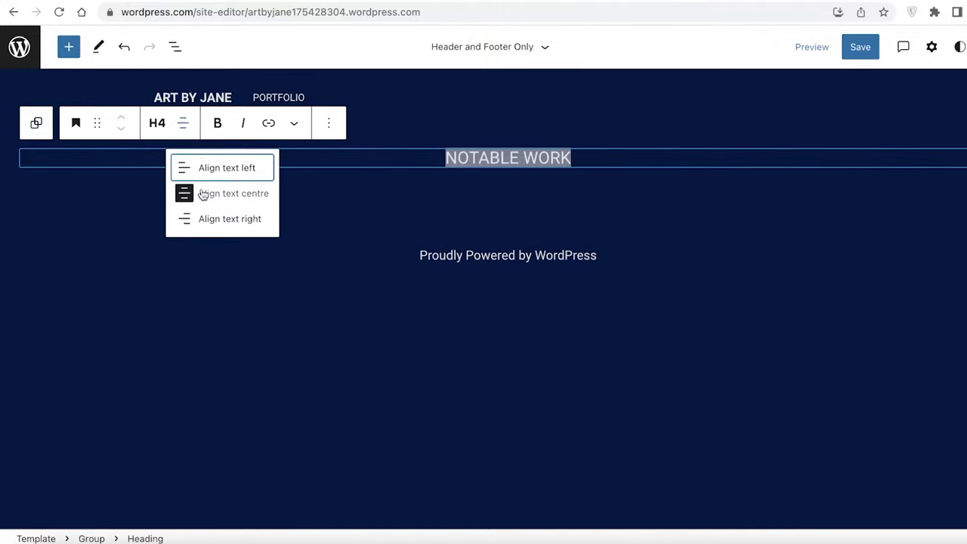
click(209, 168)
click(221, 130)
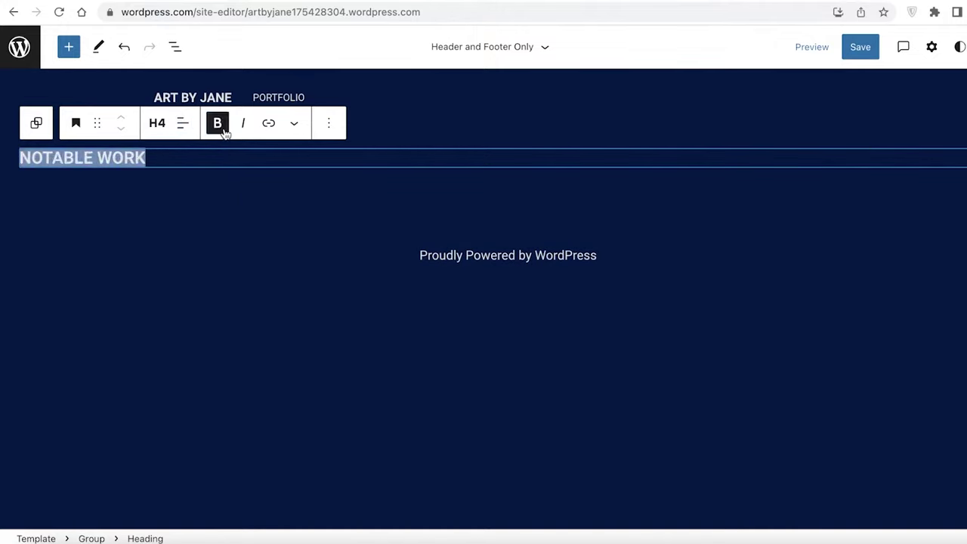
click(169, 197)
click(204, 384)
click(84, 157)
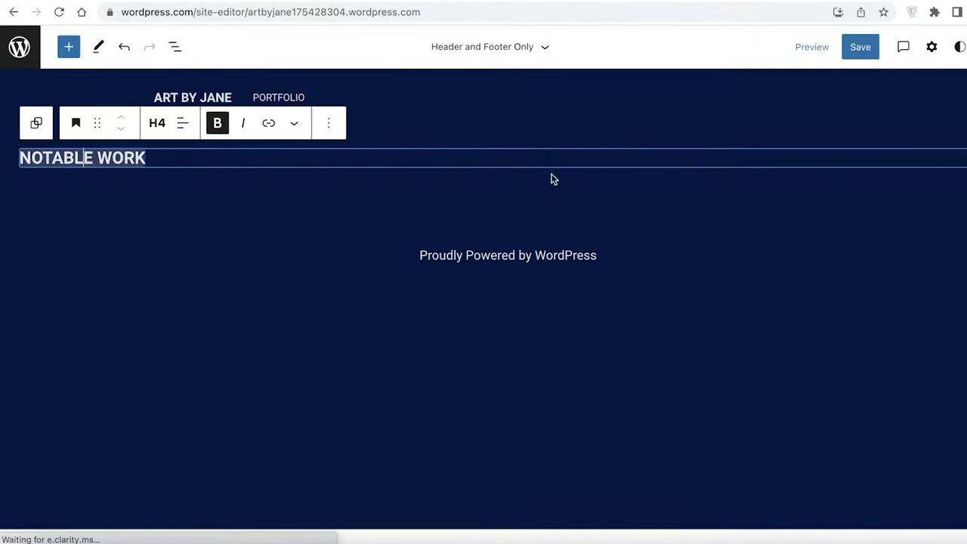
click(148, 157)
click(89, 351)
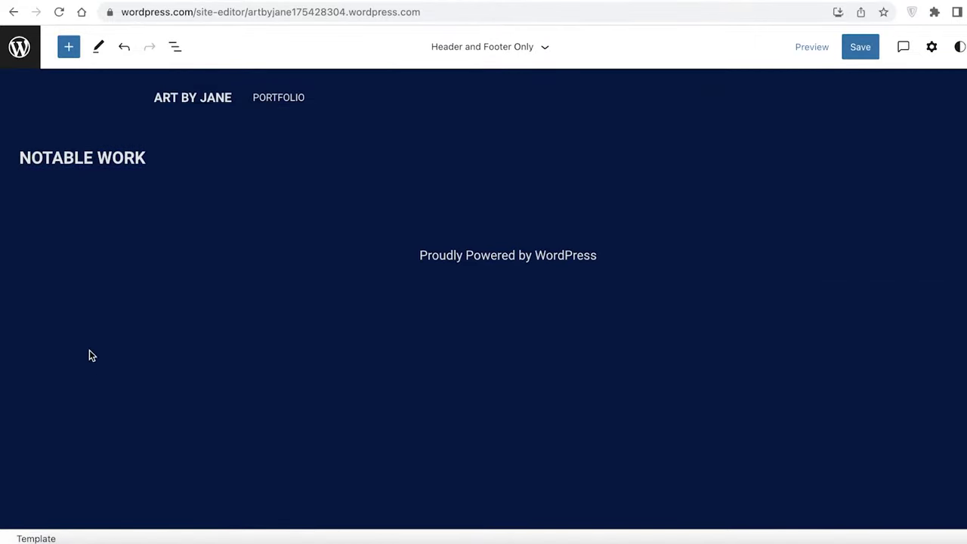
click(68, 47)
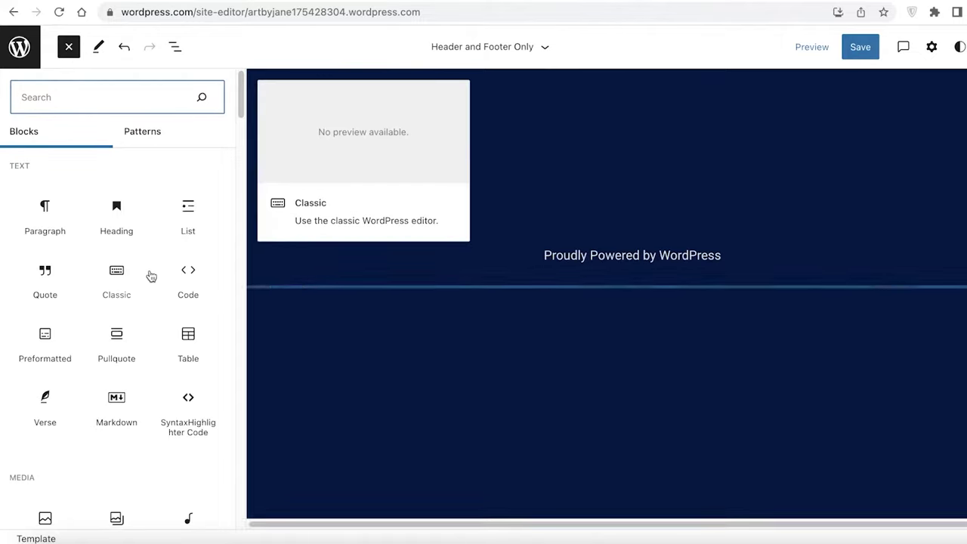
- Insert an Image block and start an upload, then cancel the file dialog
scroll(151, 276, down, 4)
click(35, 251)
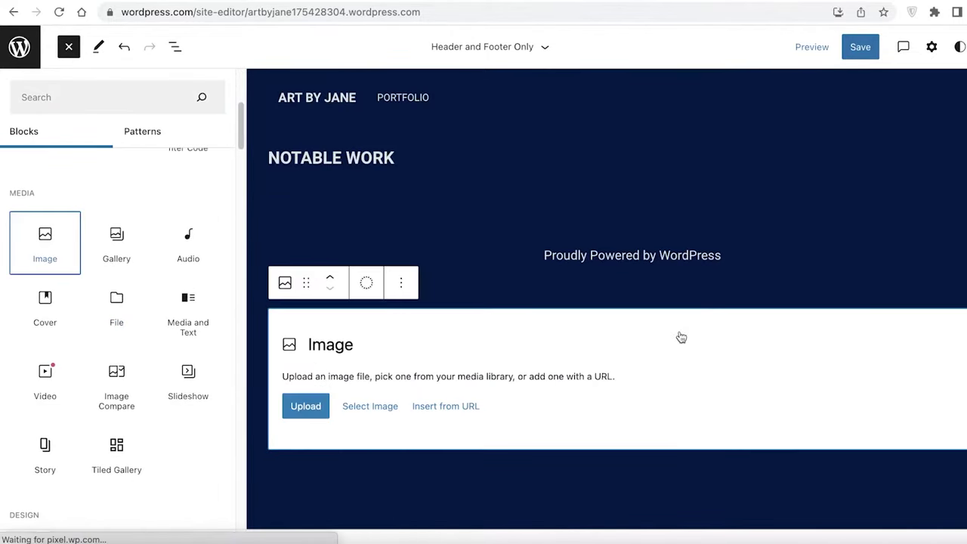
click(535, 359)
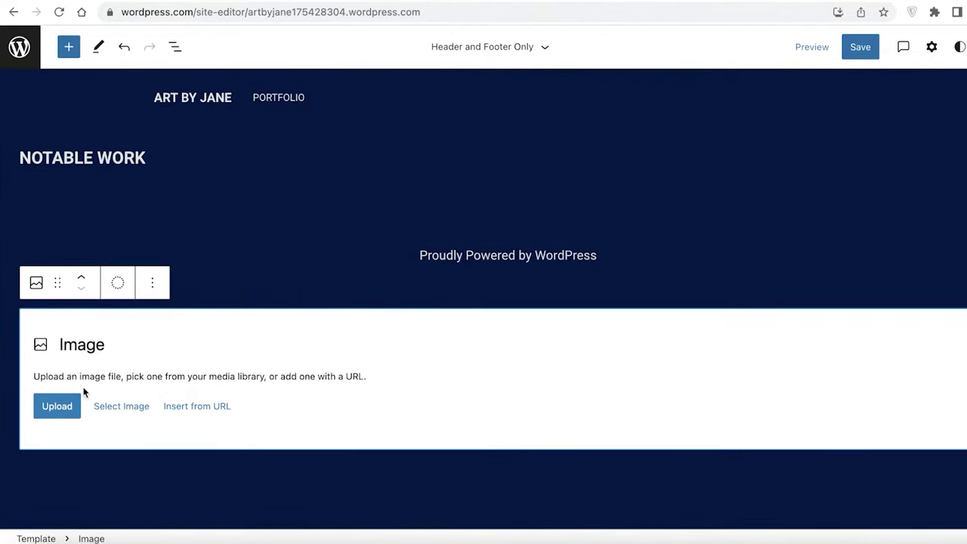
click(49, 406)
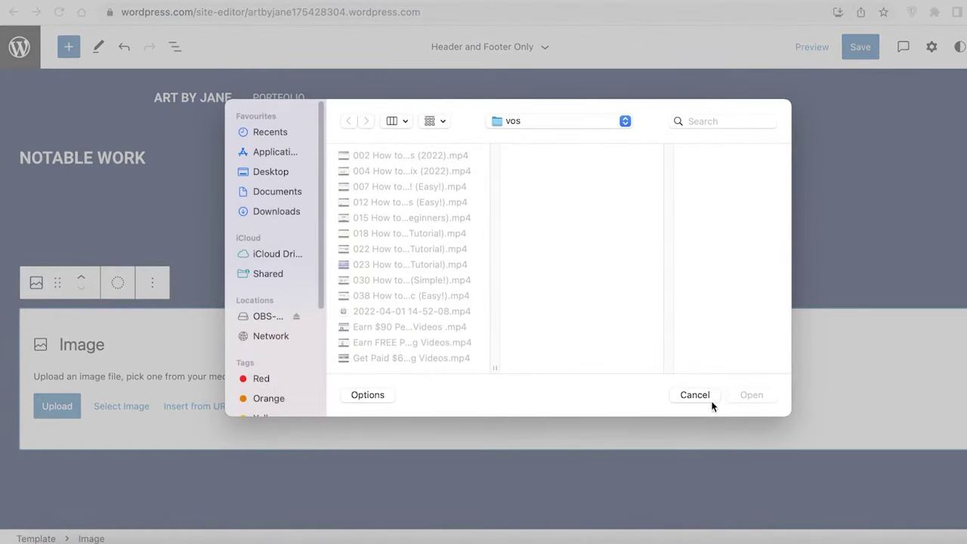
click(706, 395)
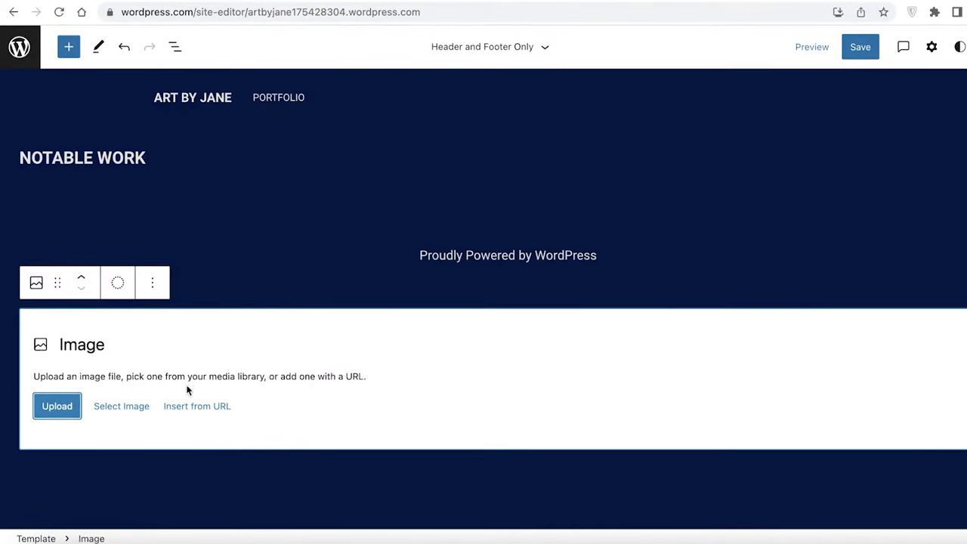
- Search the Pexels free photos for 'ART' as the image block's source
click(130, 408)
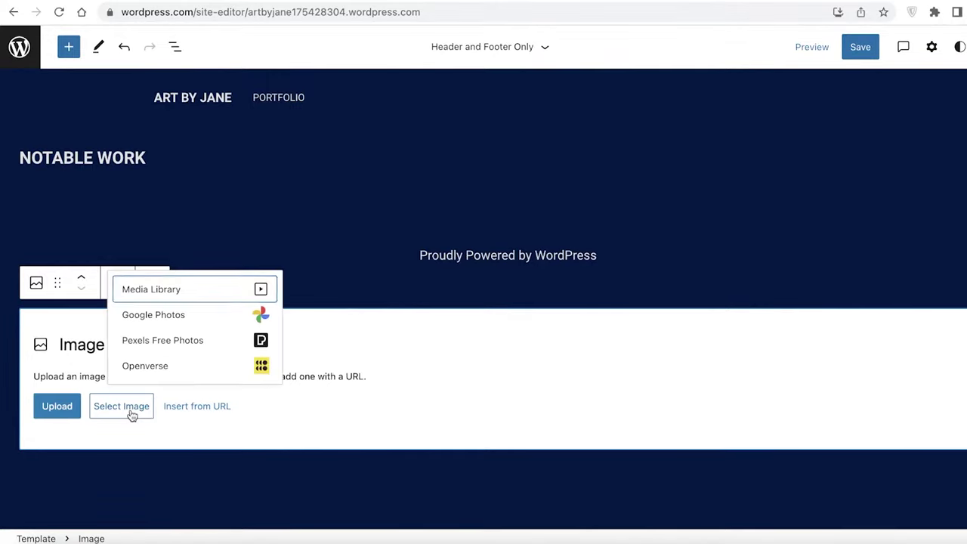
click(139, 344)
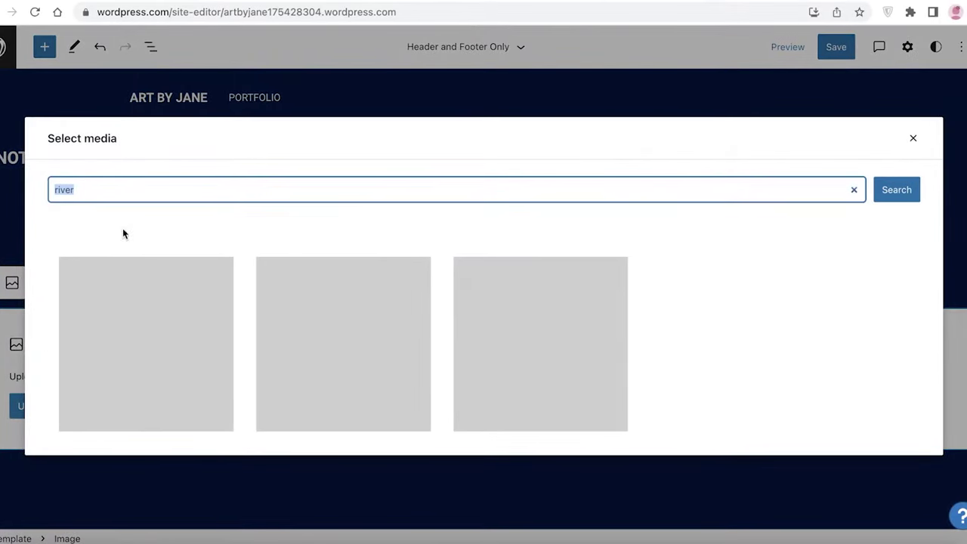
text(ART)
scroll(344, 257, down, 1)
scroll(343, 256, down, 1)
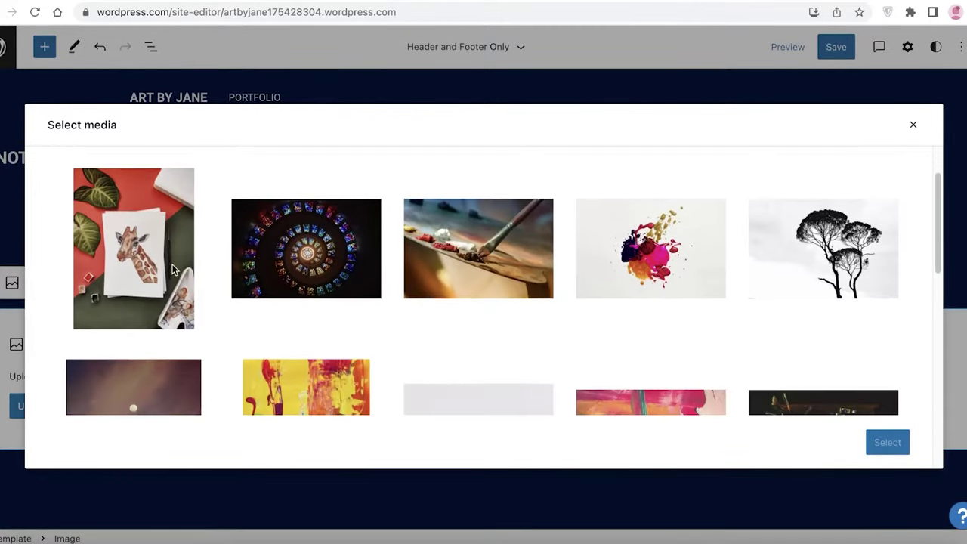
- Pick the black wireframe cubes photo and insert it into the image block
click(165, 253)
scroll(737, 363, down, 5)
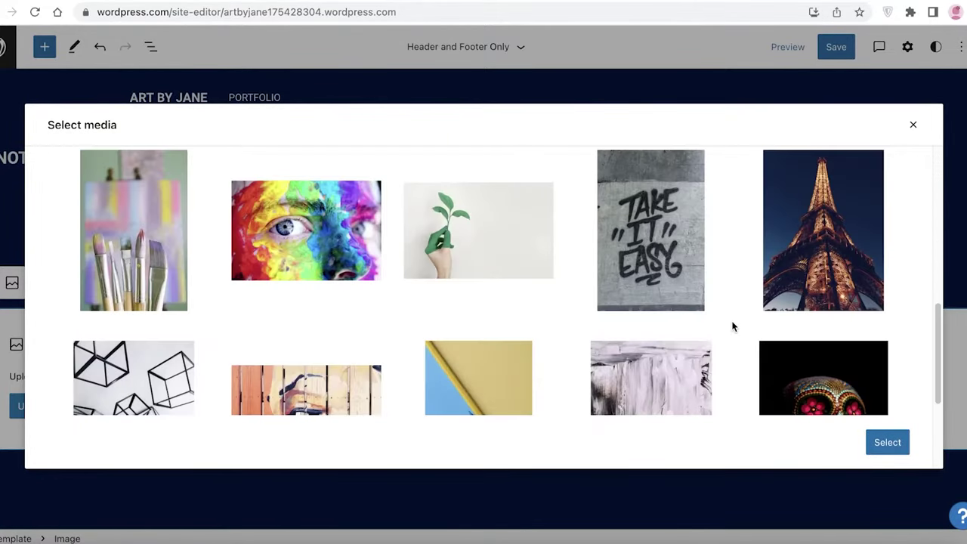
scroll(383, 287, down, 3)
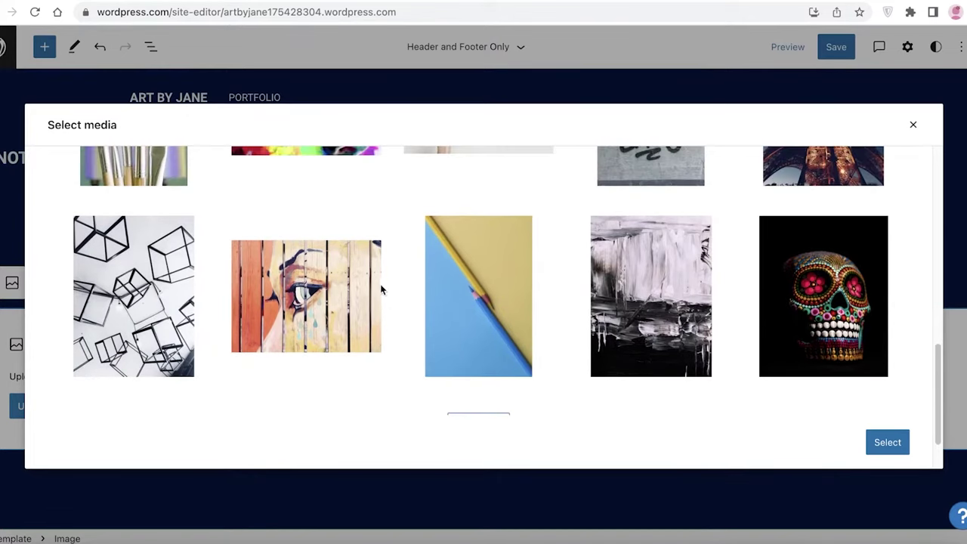
click(270, 302)
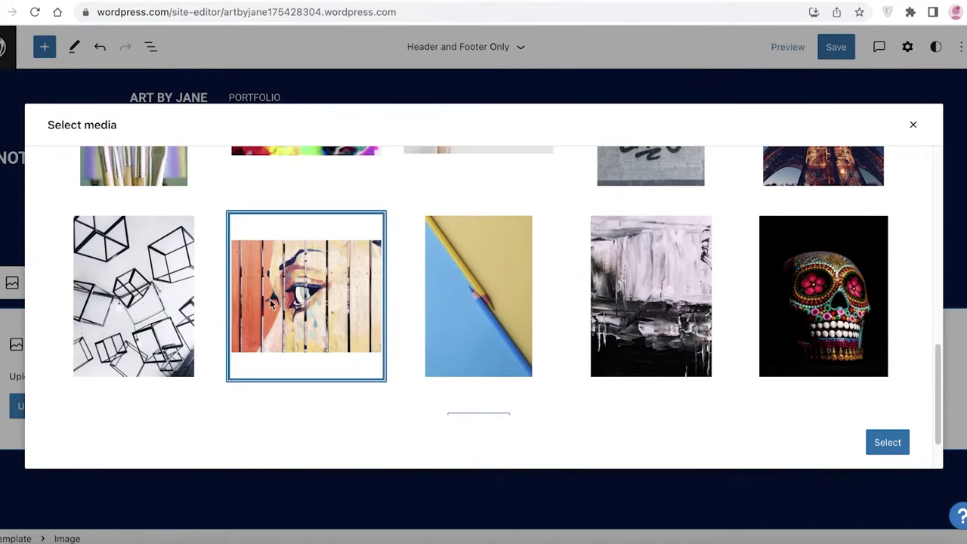
click(96, 327)
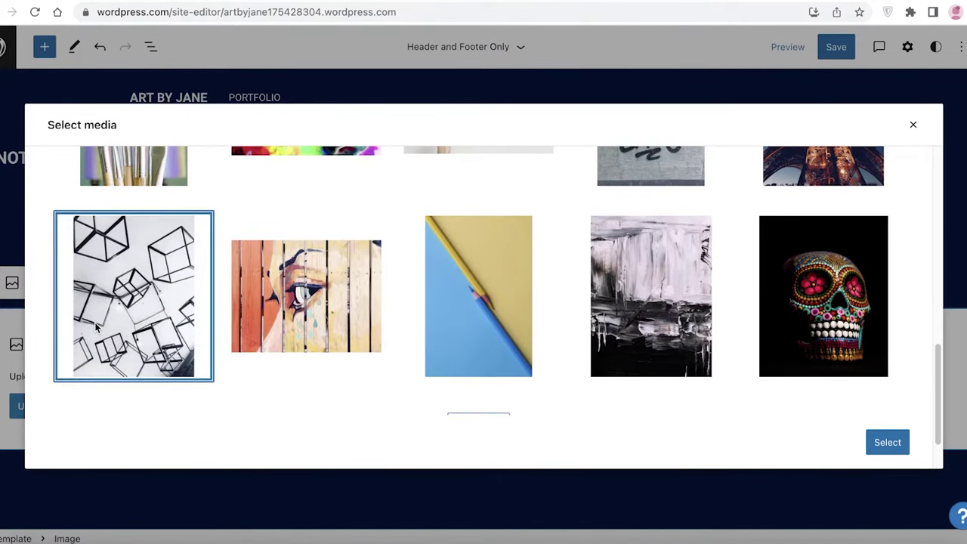
click(886, 442)
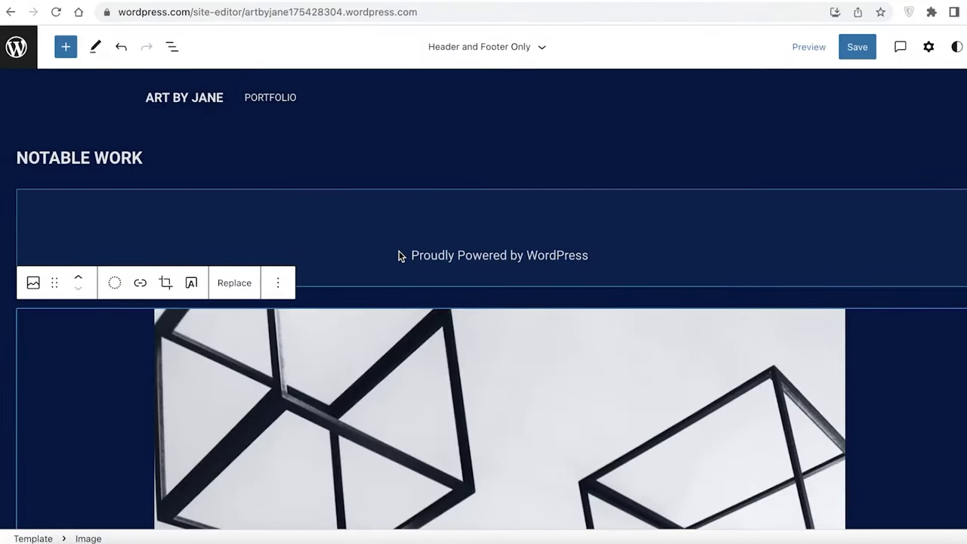
- Delete the inner group of the Proudly Powered by WordPress footer
scroll(384, 254, down, 3)
scroll(408, 291, up, 3)
click(454, 257)
click(677, 219)
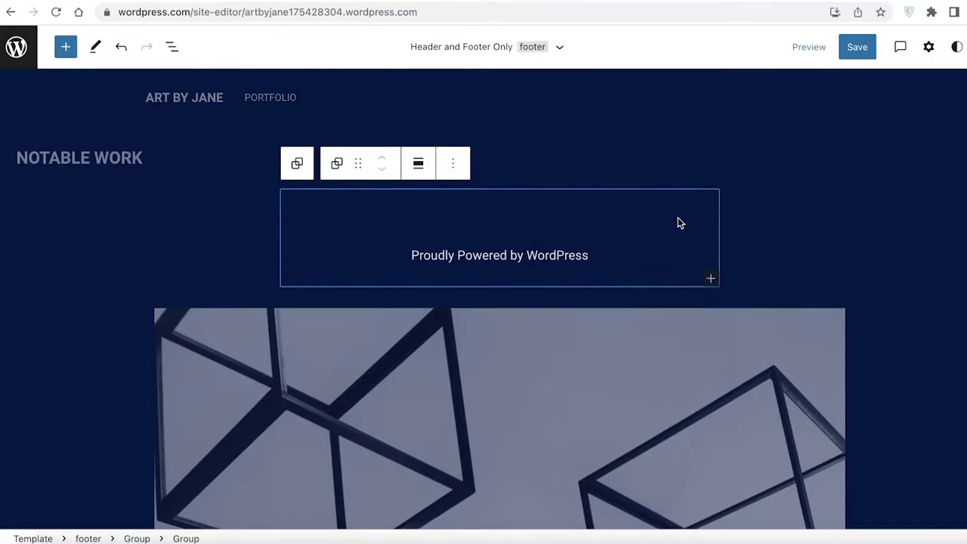
key(Delete)
- Remove the leftover empty footer block so the cubes image sits right under NOTABLE WORK
click(503, 284)
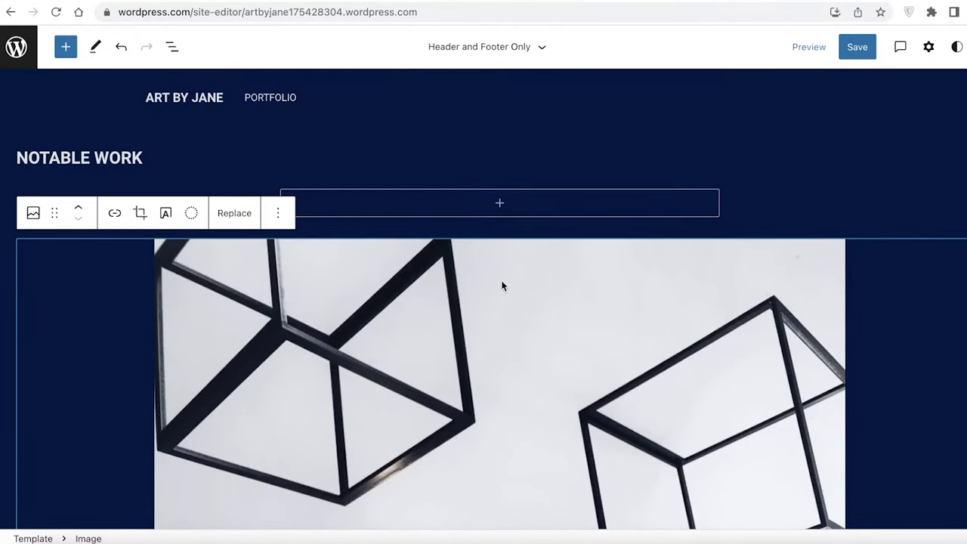
scroll(447, 350, down, 5)
scroll(444, 344, up, 5)
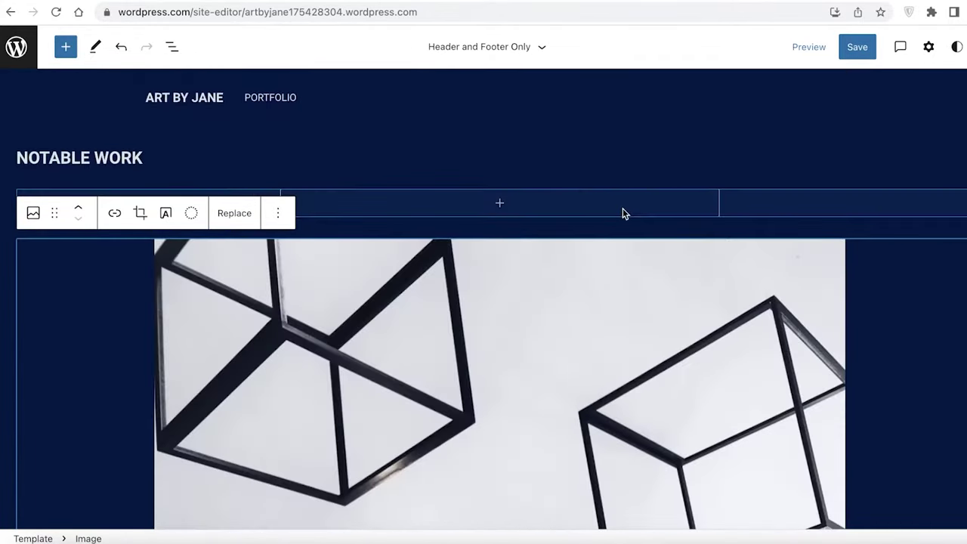
click(757, 205)
key(Delete)
click(783, 158)
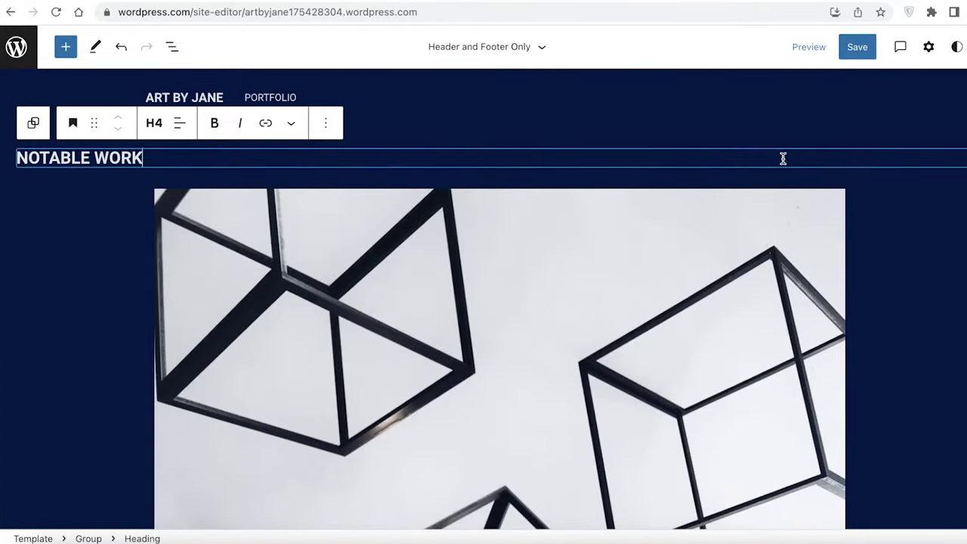
click(744, 302)
click(944, 158)
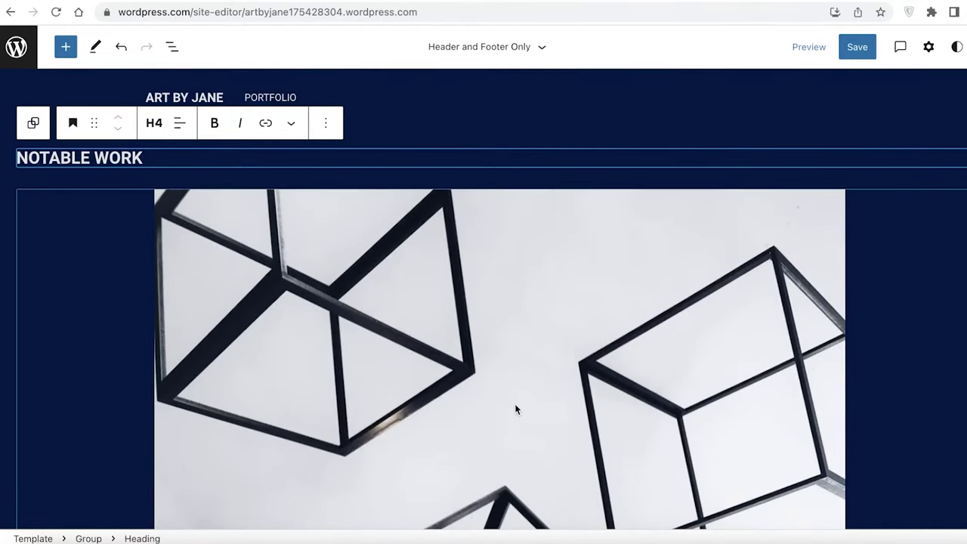
click(573, 334)
scroll(572, 334, down, 5)
- Shrink the cubes image to a narrower portrait size
drag(501, 506, 557, 92)
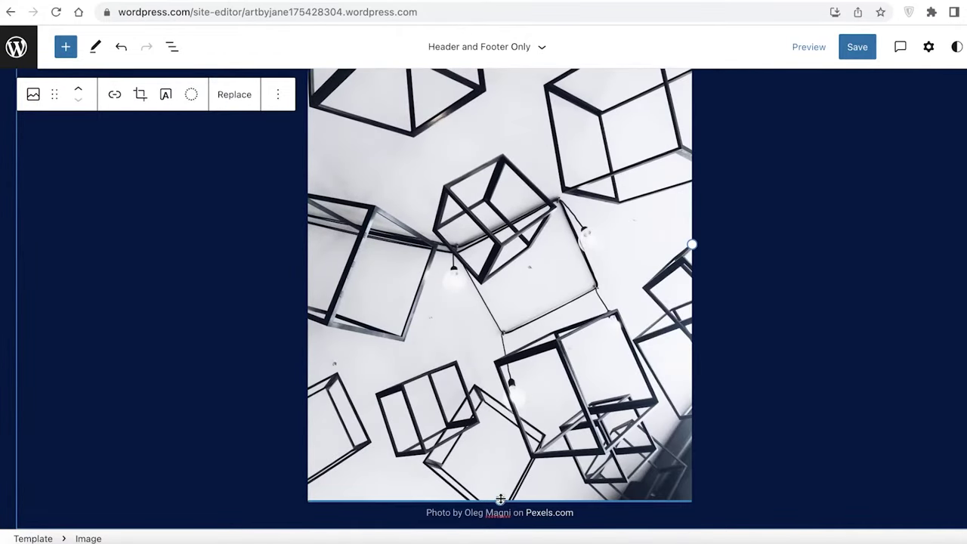
click(950, 144)
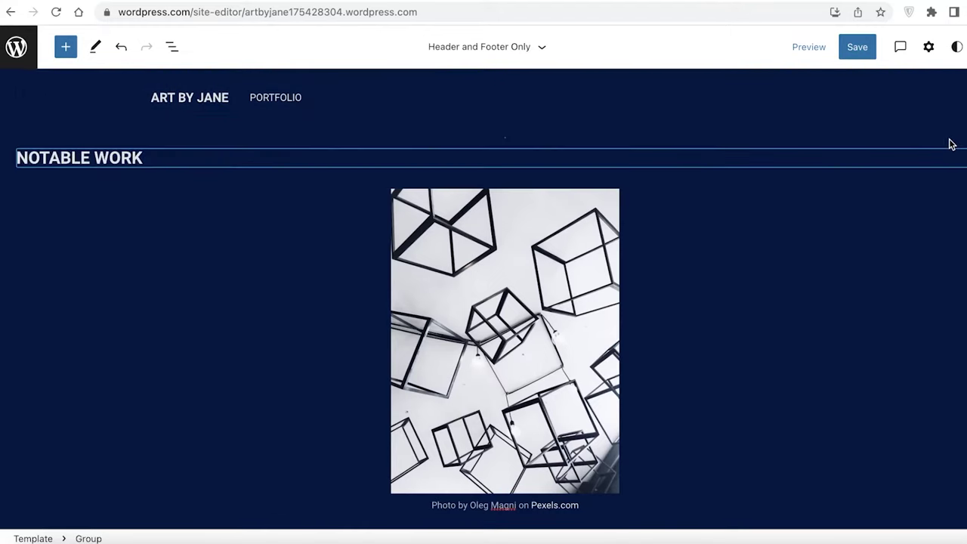
click(83, 164)
drag(194, 158, 2, 159)
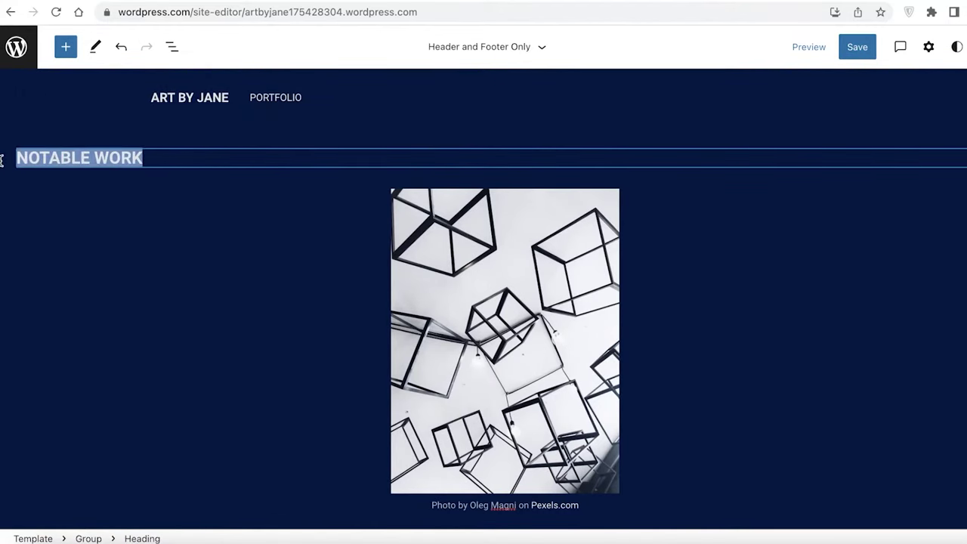
click(702, 223)
click(883, 158)
click(534, 337)
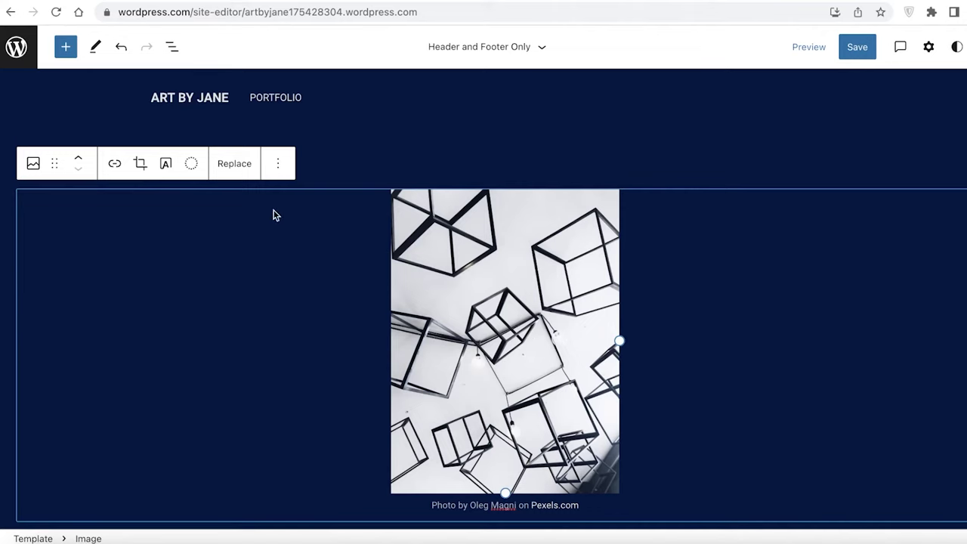
- Trim the last letter from the NOTABLE WORK heading, then show the image's Transform to options
click(388, 159)
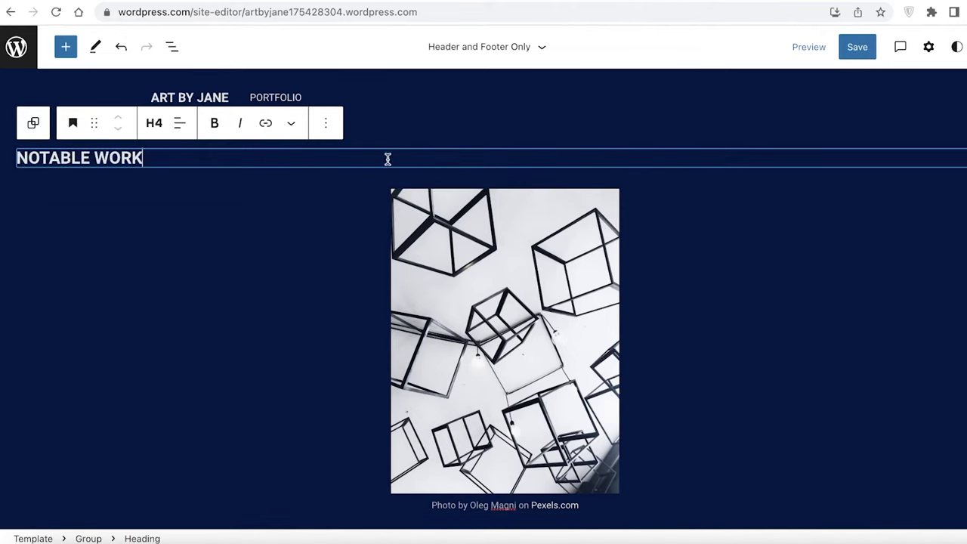
click(327, 126)
triple_click(134, 160)
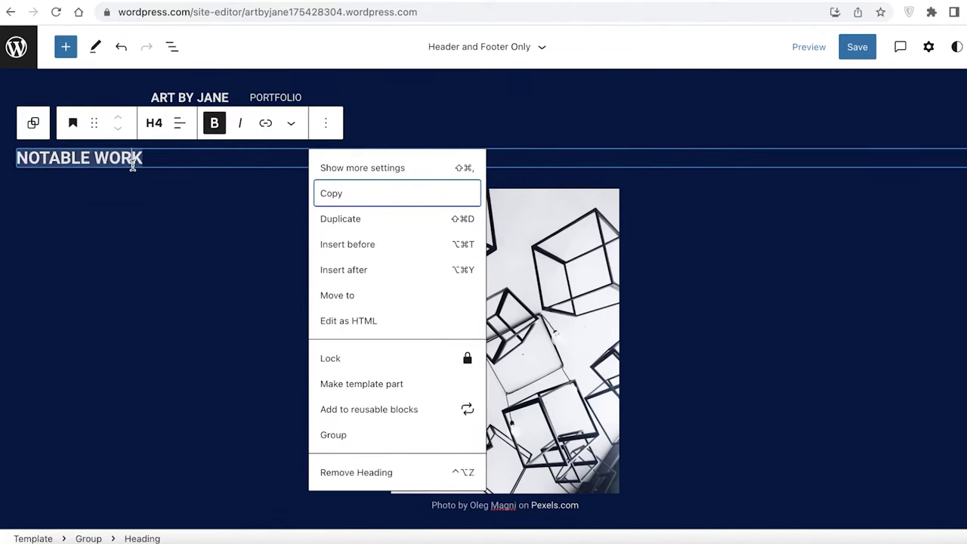
click(942, 164)
key(BackSpace)
key(BackSpace)
key(BackSpace)
key(BackSpace)
key(BackSpace)
key(BackSpace)
key(BackSpace)
key(BackSpace)
key(BackSpace)
key(BackSpace)
key(BackSpace)
key(BackSpace)
key(BackSpace)
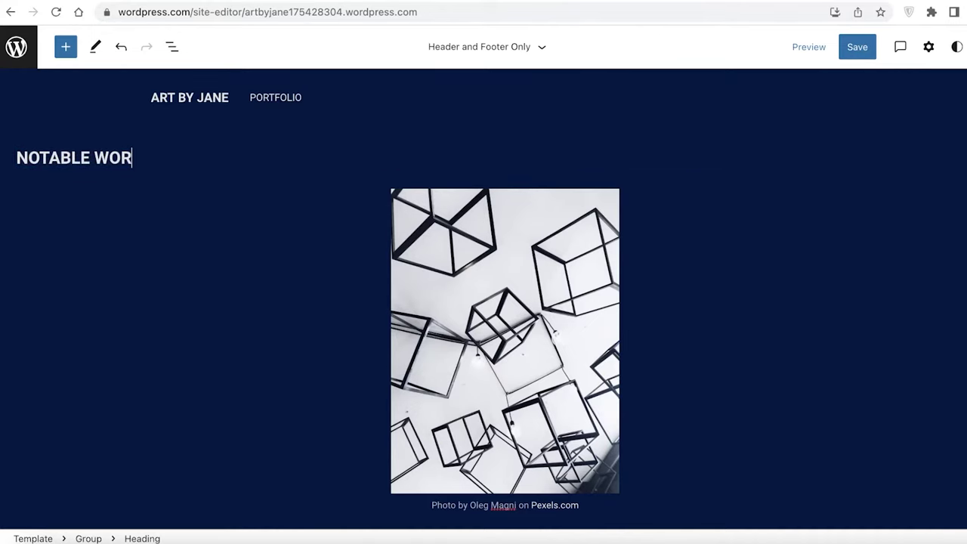
click(33, 164)
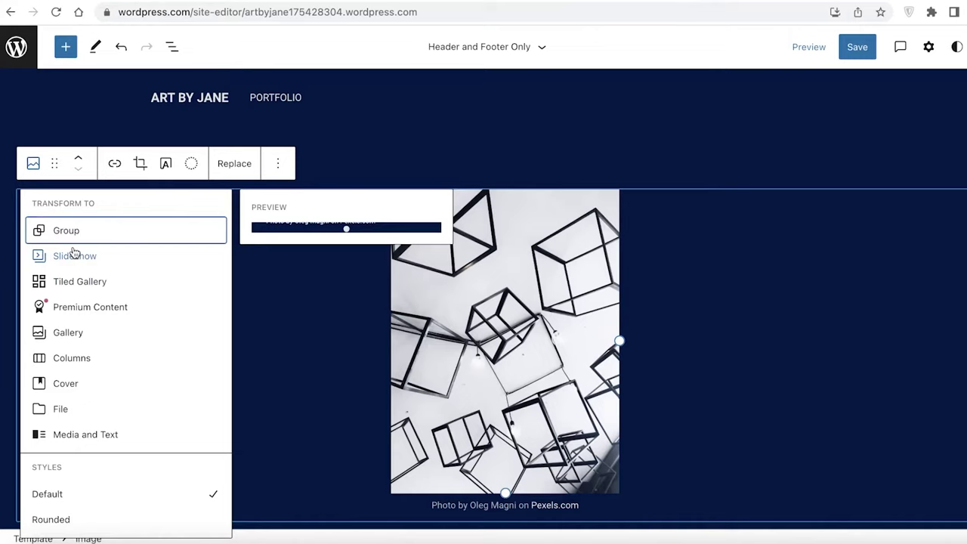
- Convert the cubes image block into a Columns block
click(65, 360)
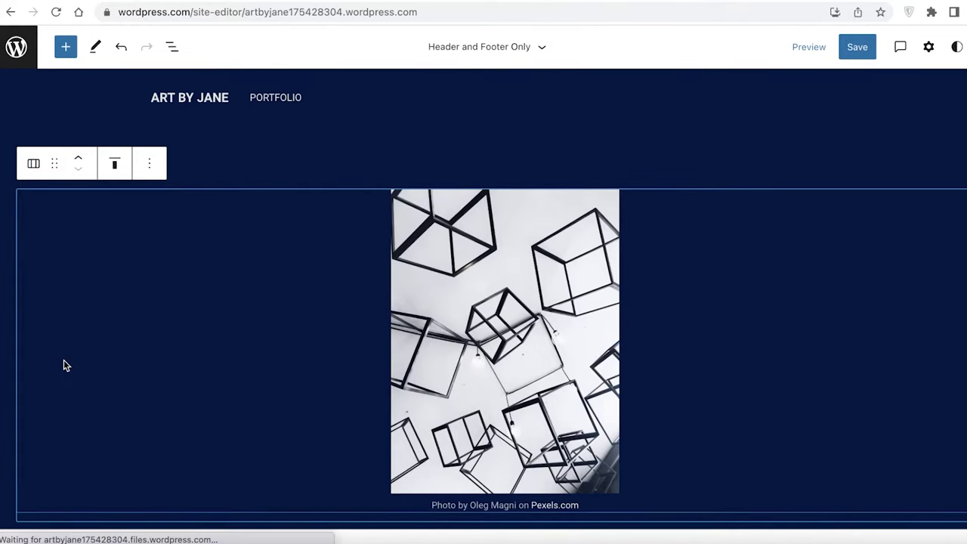
click(401, 345)
click(33, 163)
click(34, 164)
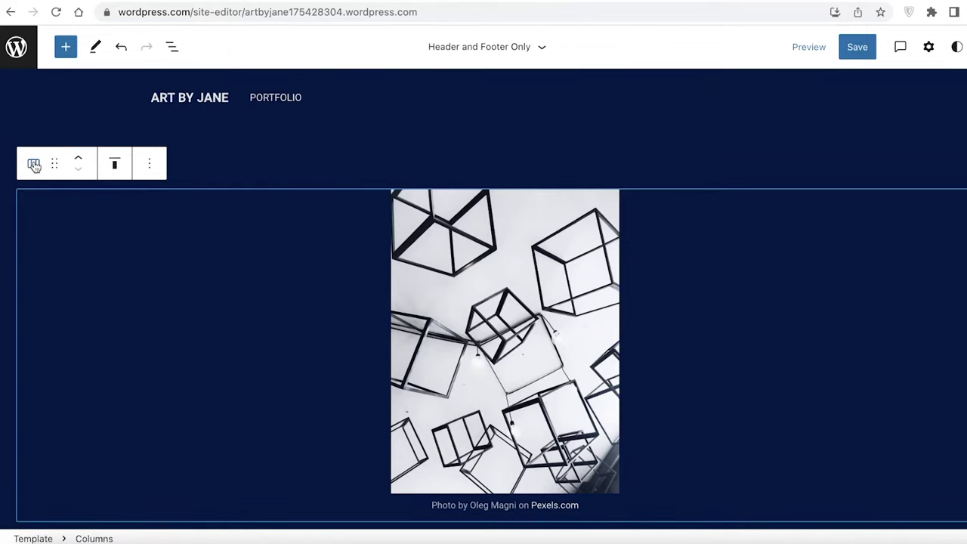
click(42, 171)
click(83, 312)
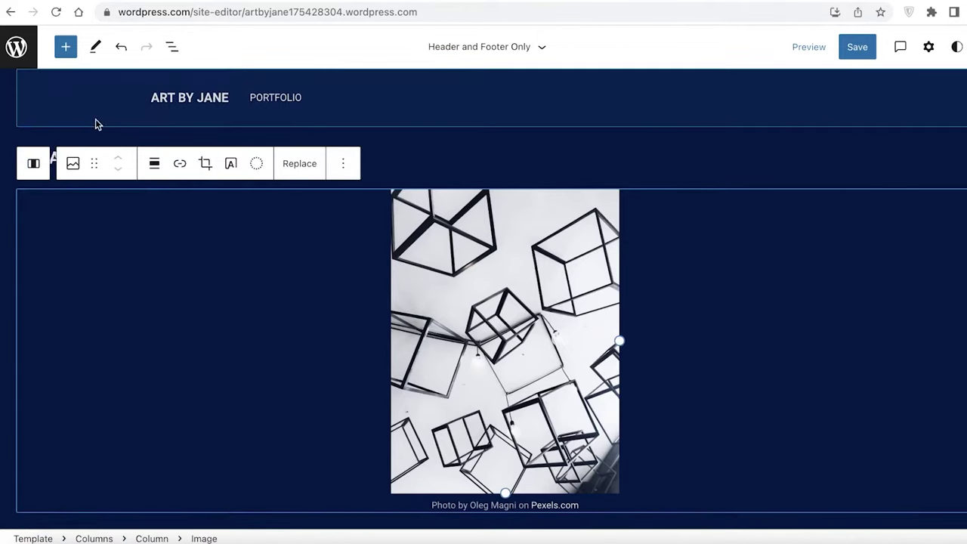
click(343, 163)
click(355, 231)
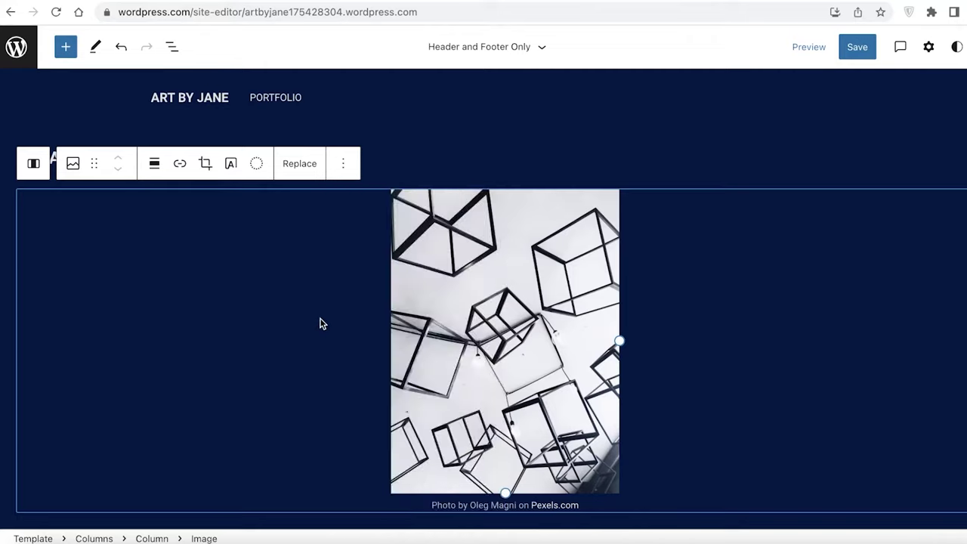
- Narrow the cubes image slightly and bring up the block library
drag(620, 341, 615, 313)
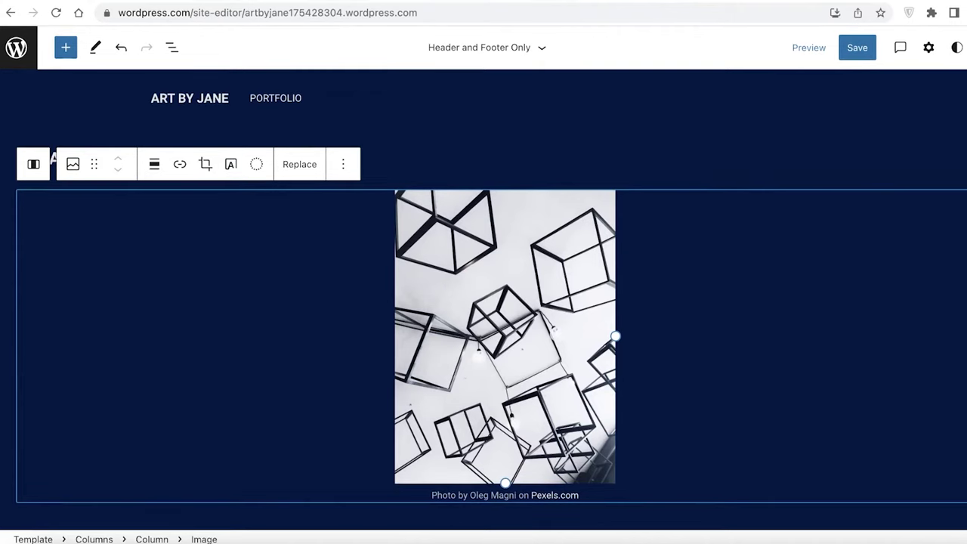
click(505, 164)
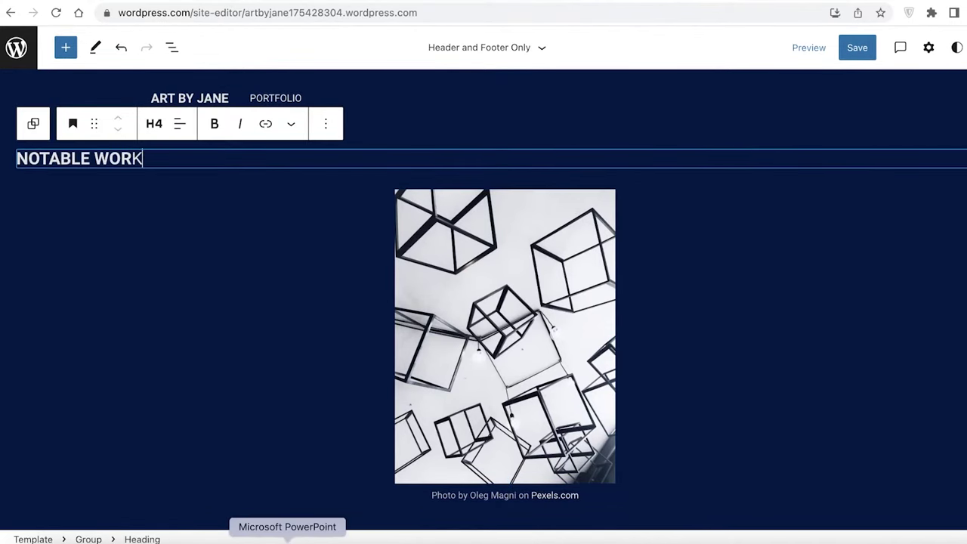
click(306, 518)
scroll(304, 518, down, 1)
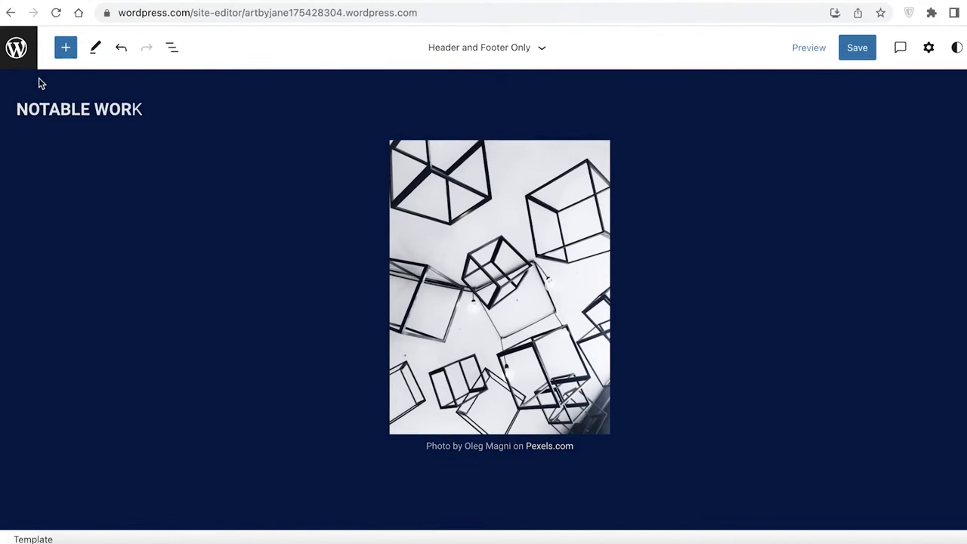
click(66, 47)
scroll(104, 291, down, 3)
- Add a paragraph reading 'THIS WAS MY FIRST ART PIECE.' below the cubes image
scroll(38, 198, up, 3)
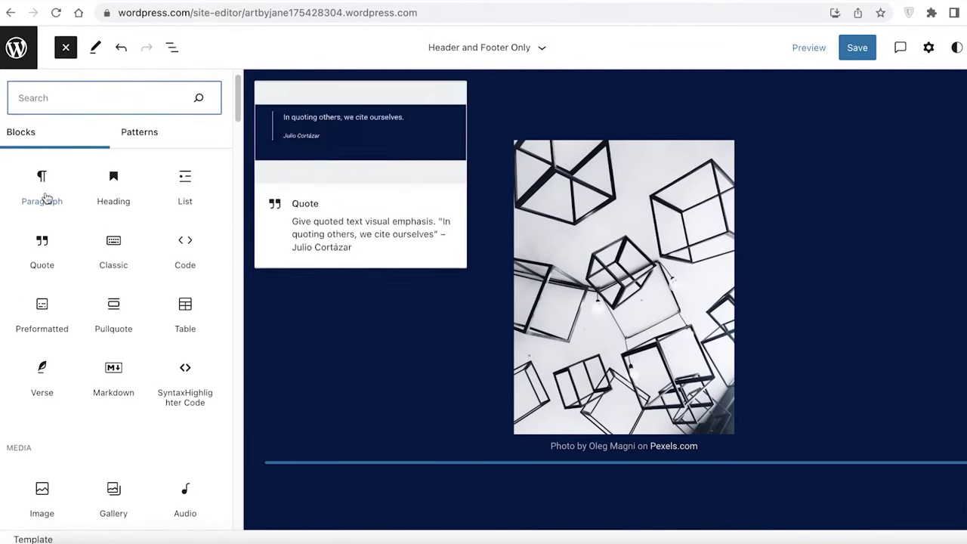
click(40, 179)
scroll(113, 302, down, 4)
click(407, 521)
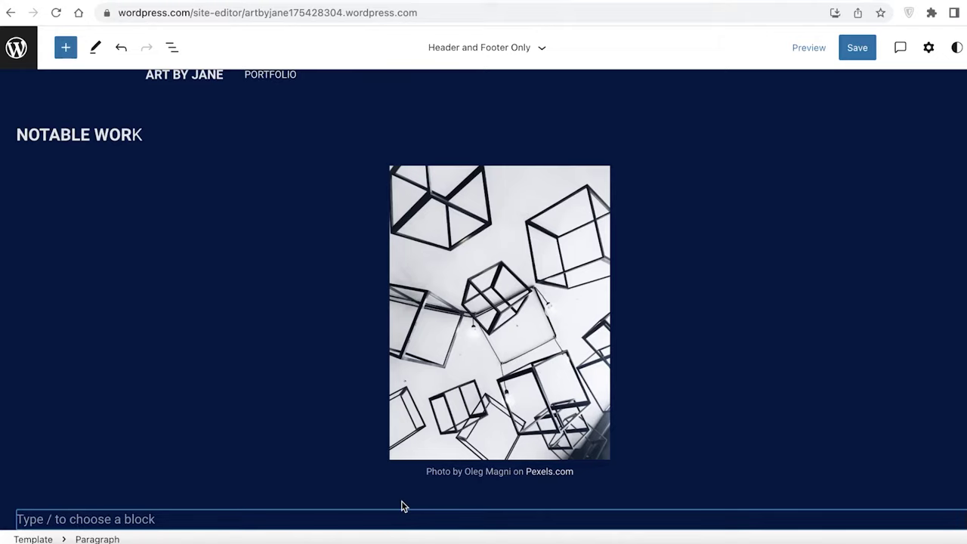
text(THIS WAS MY FIRST ART PIECE.)
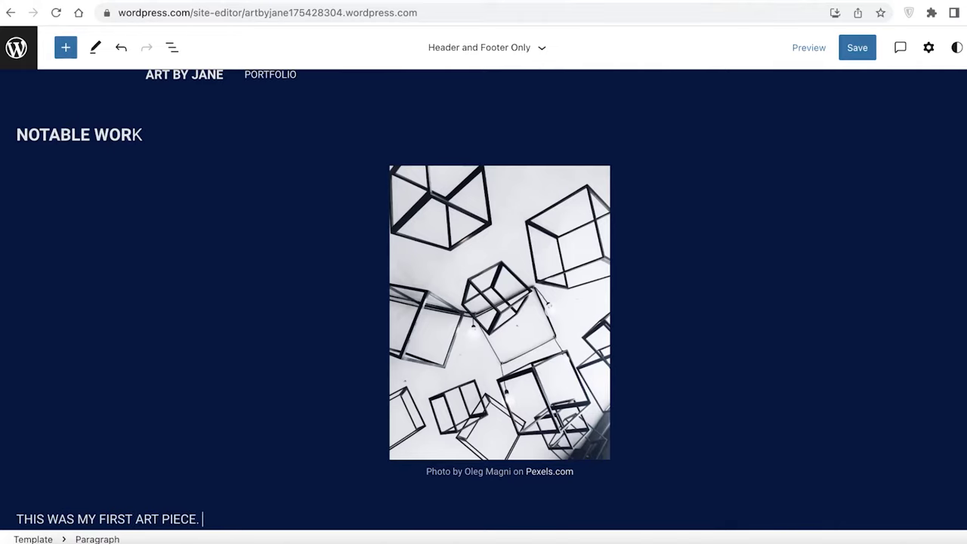
key(Return)
key(BackSpace)
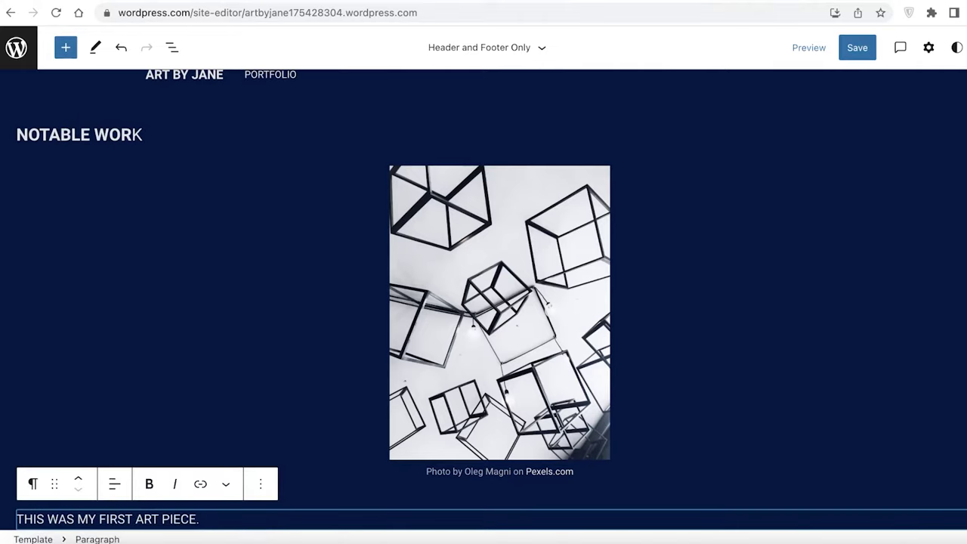
- Add an empty block below the sentence and bring up the block library
scroll(390, 503, down, 4)
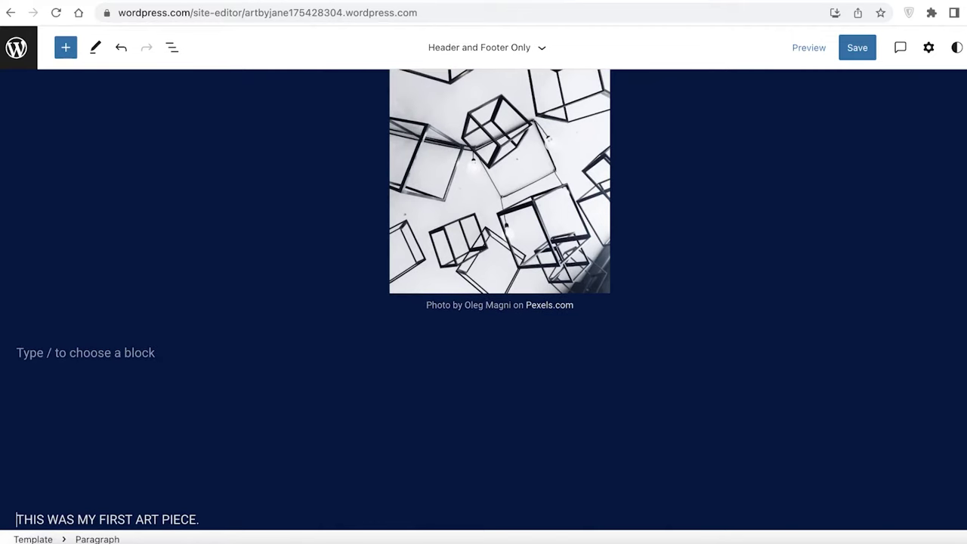
scroll(385, 506, up, 4)
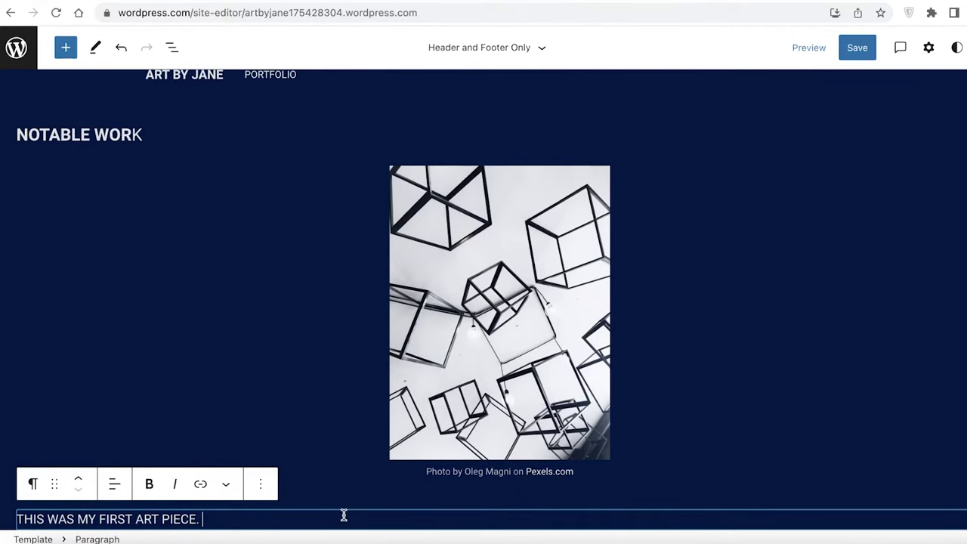
click(920, 375)
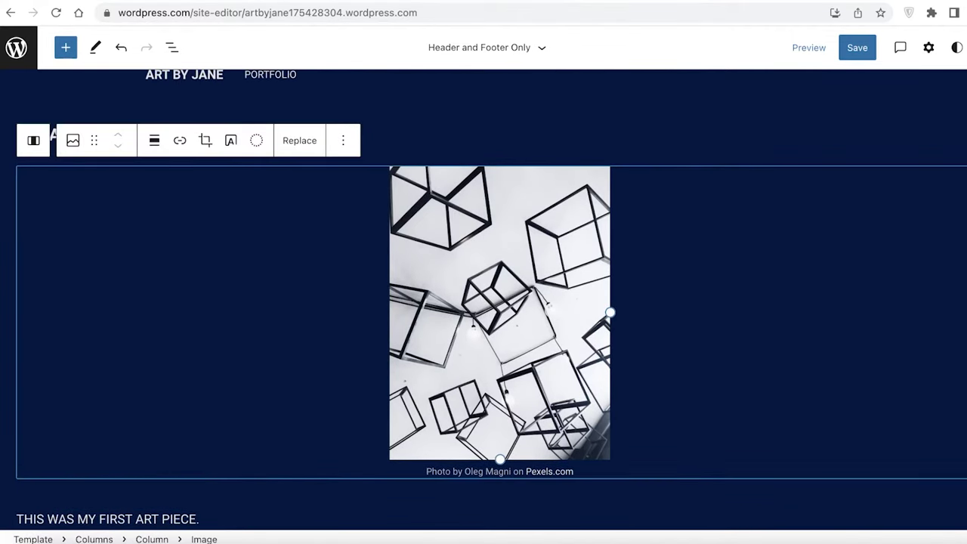
click(420, 511)
scroll(420, 511, down, 1)
click(142, 502)
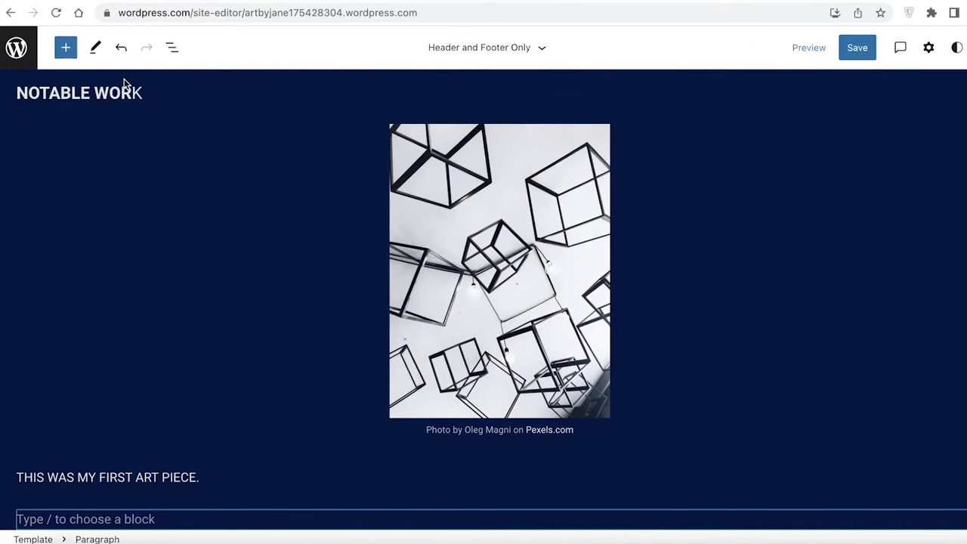
click(66, 47)
- Insert a Columns block from the Design section, keeping the default two-column layout
mouse_move(68, 335)
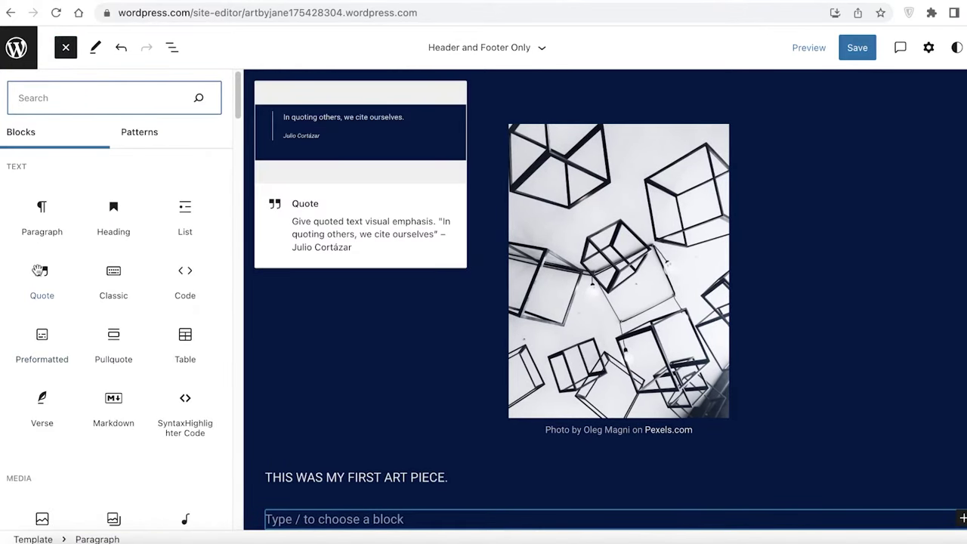
scroll(30, 302, down, 3)
scroll(21, 446, up, 1)
mouse_move(21, 445)
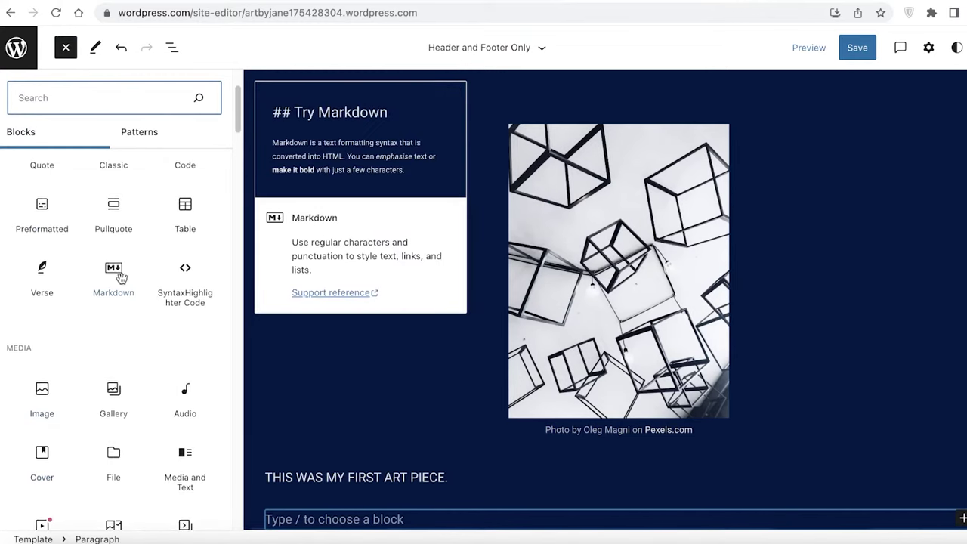
scroll(114, 275, up, 1)
scroll(109, 300, down, 5)
scroll(90, 331, up, 2)
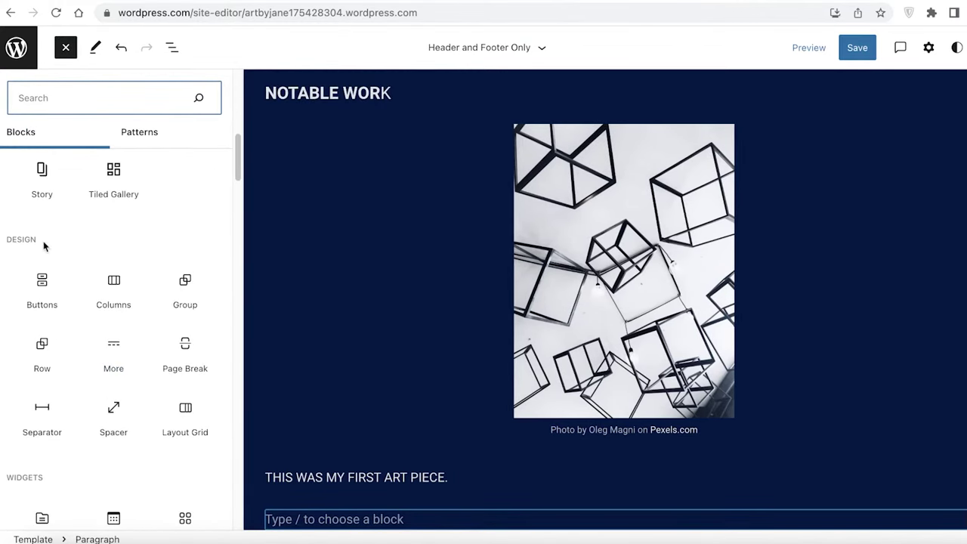
mouse_move(182, 317)
mouse_move(95, 315)
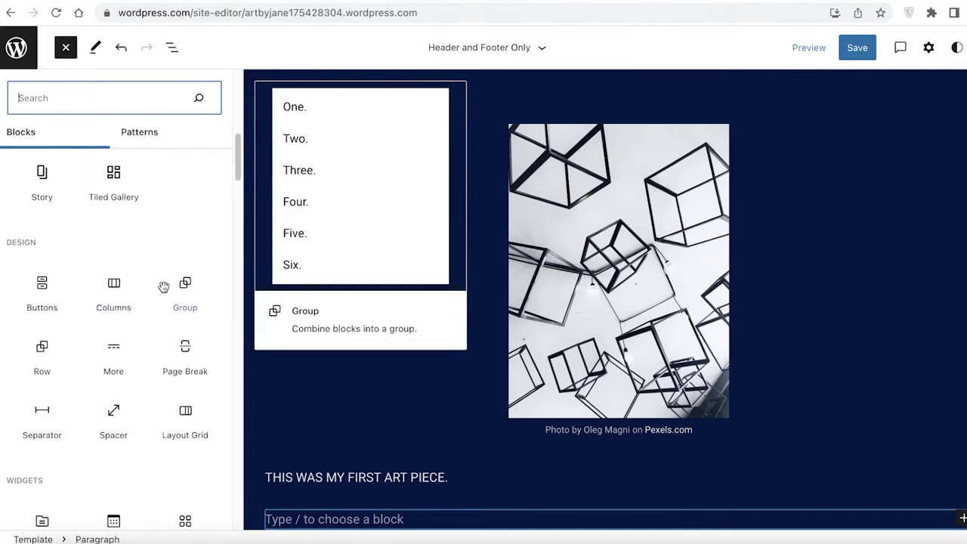
mouse_move(157, 348)
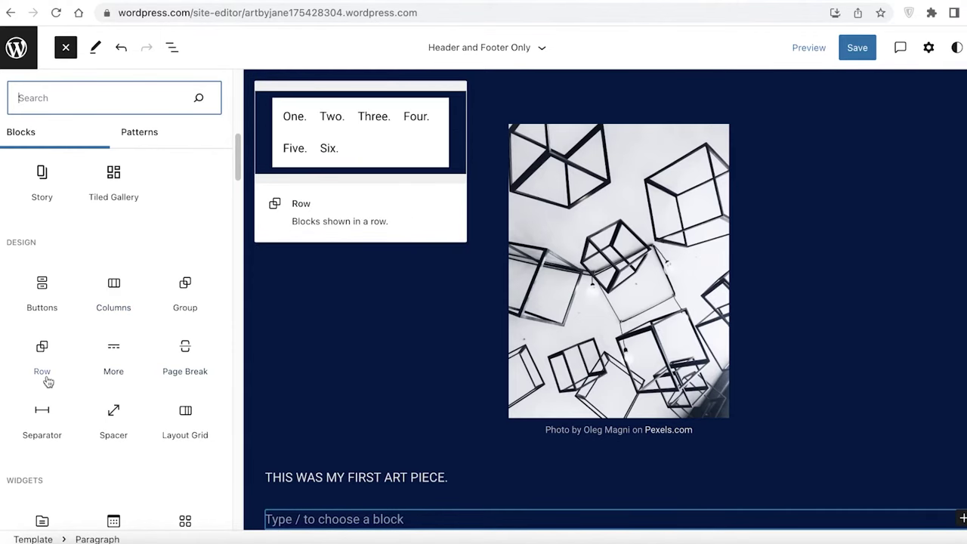
click(113, 291)
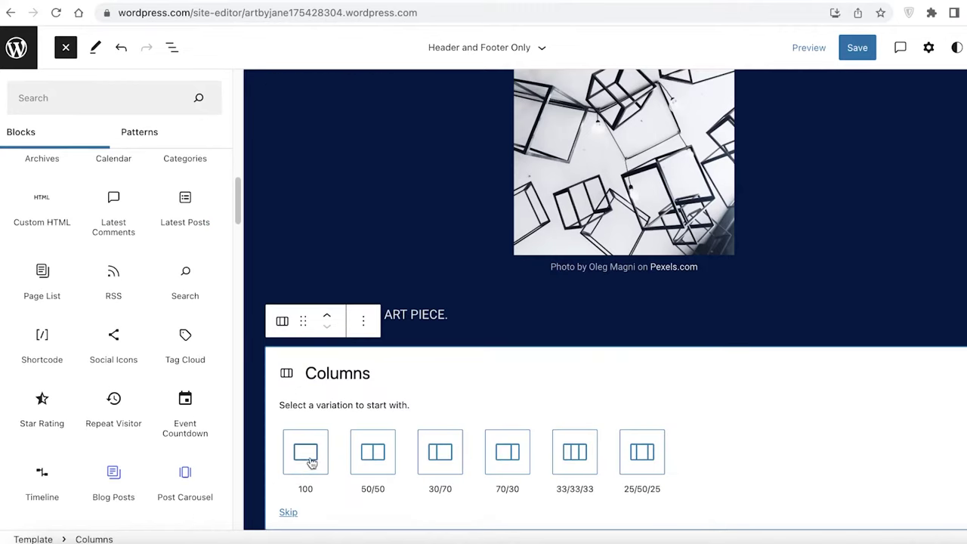
click(292, 518)
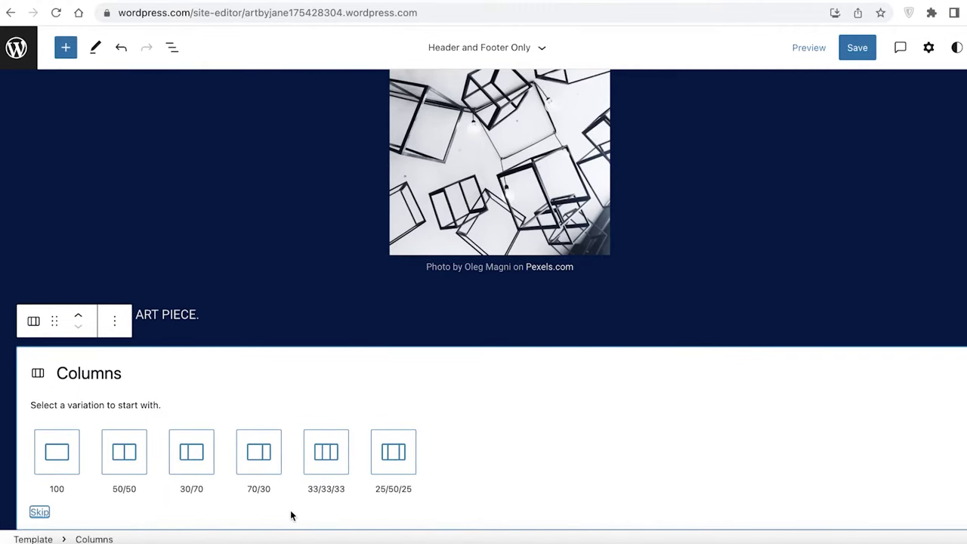
click(47, 516)
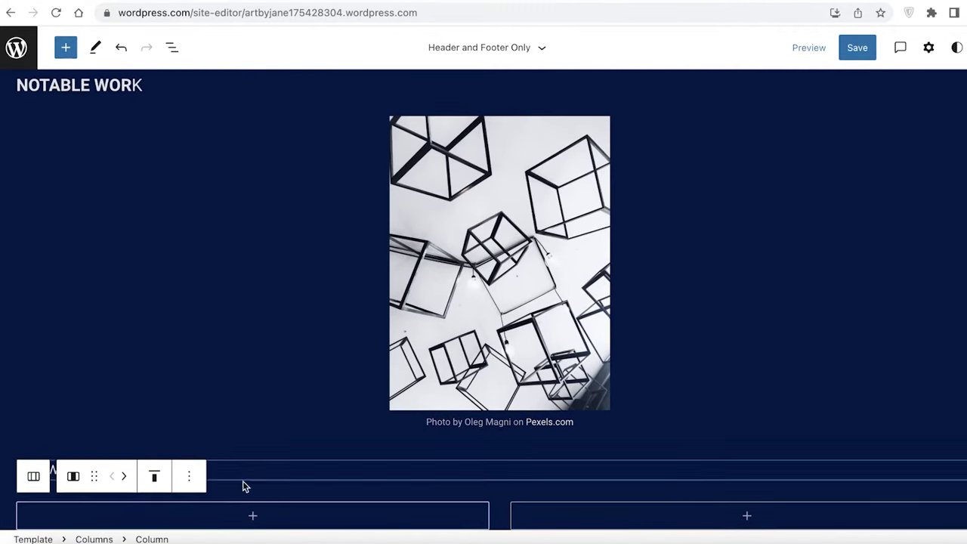
- Add an empty Gallery block to the left column, leaving the right column empty
click(253, 515)
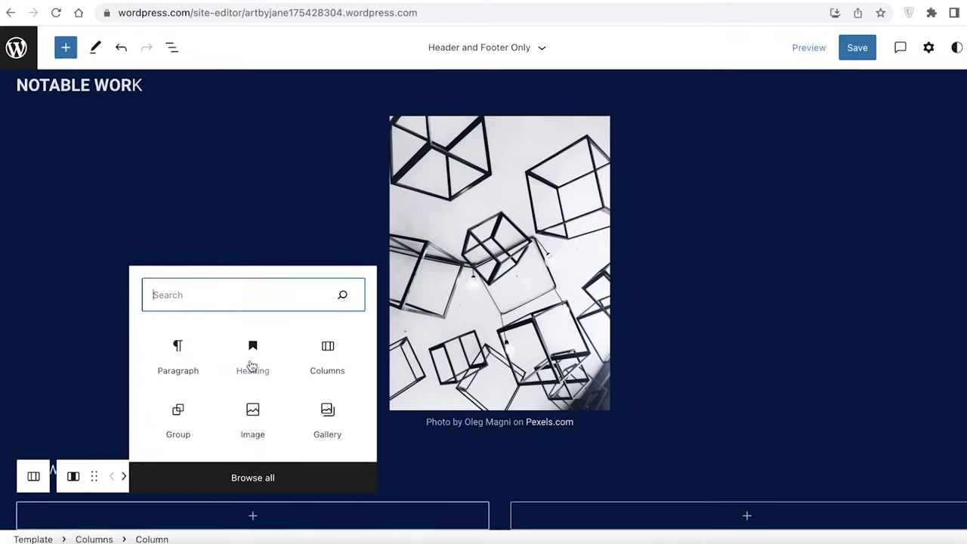
click(325, 423)
click(373, 309)
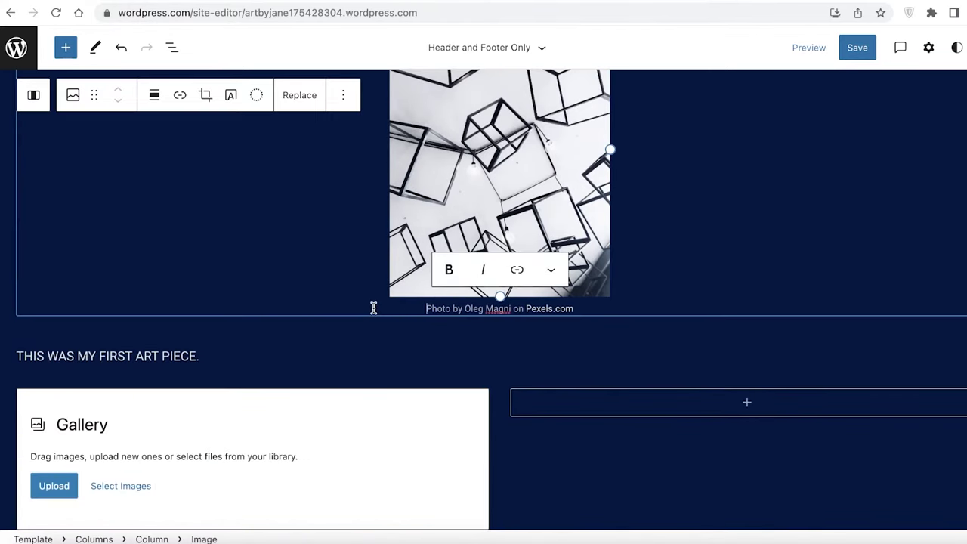
click(578, 357)
scroll(882, 423, up, 2)
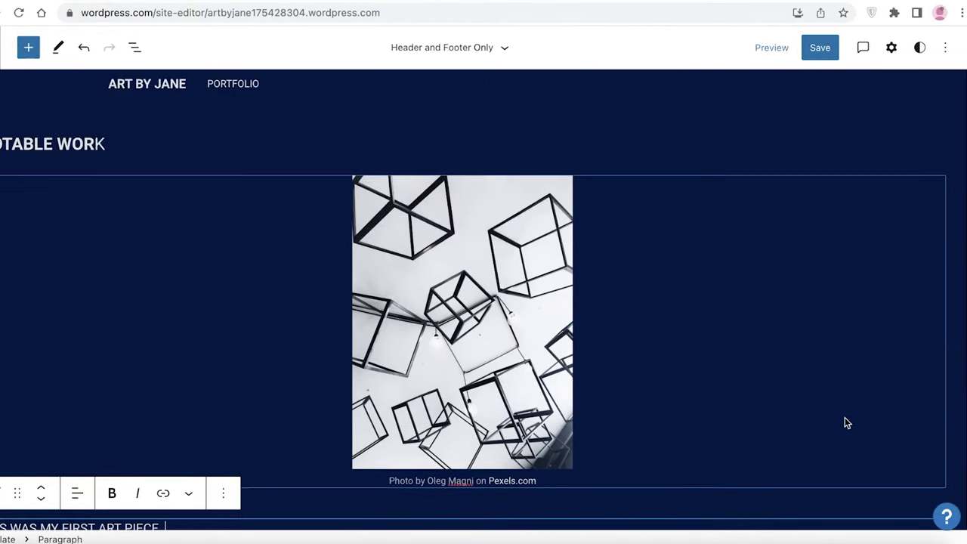
scroll(846, 422, down, 3)
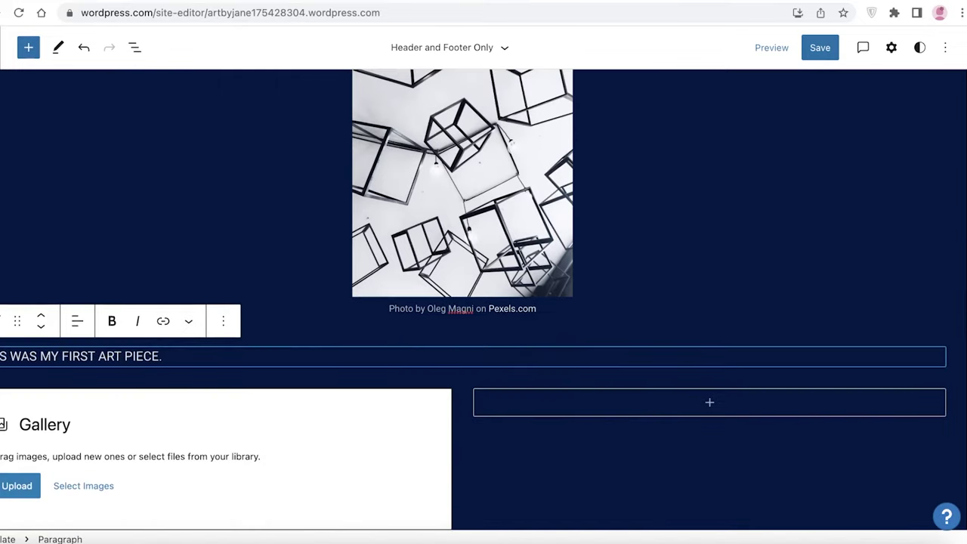
click(796, 460)
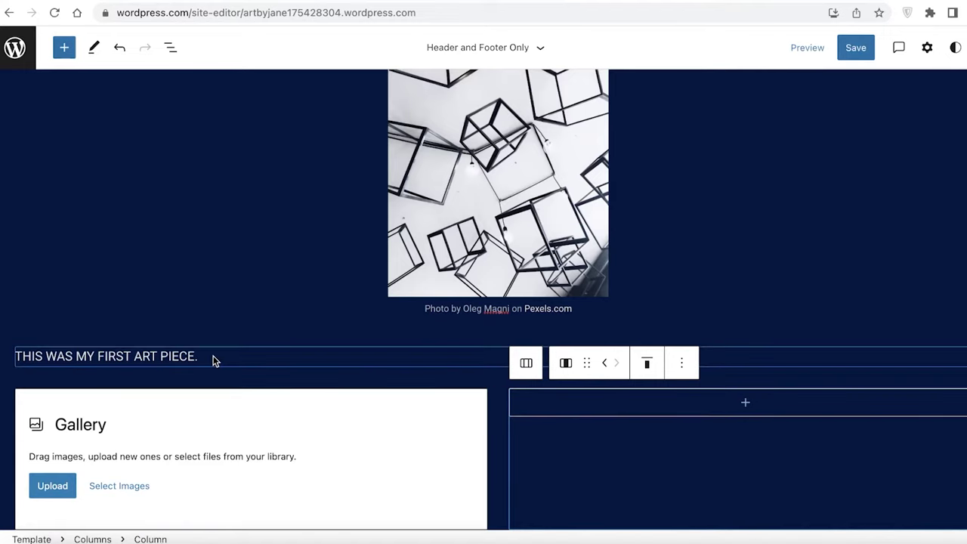
- Switch the gallery's image source from computer upload to Pexels free photos
click(46, 486)
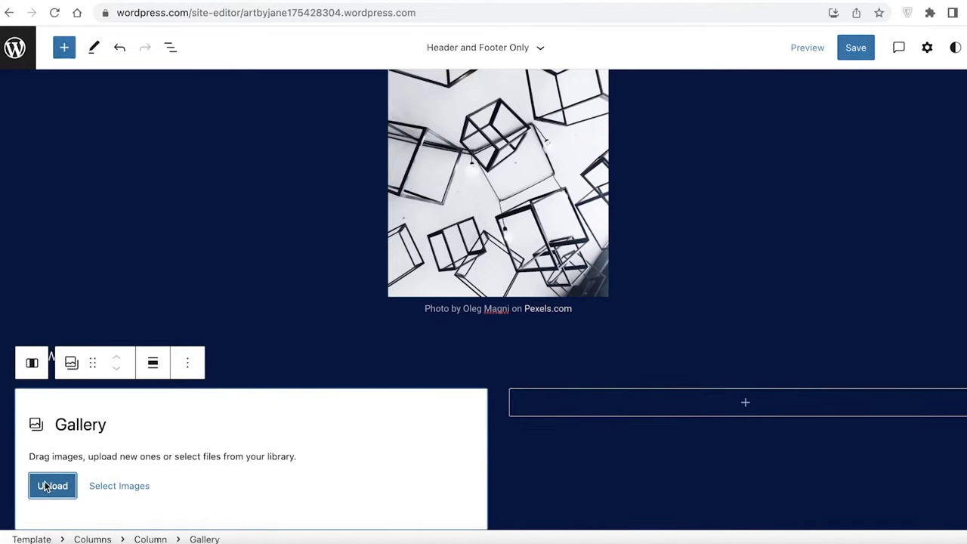
click(688, 395)
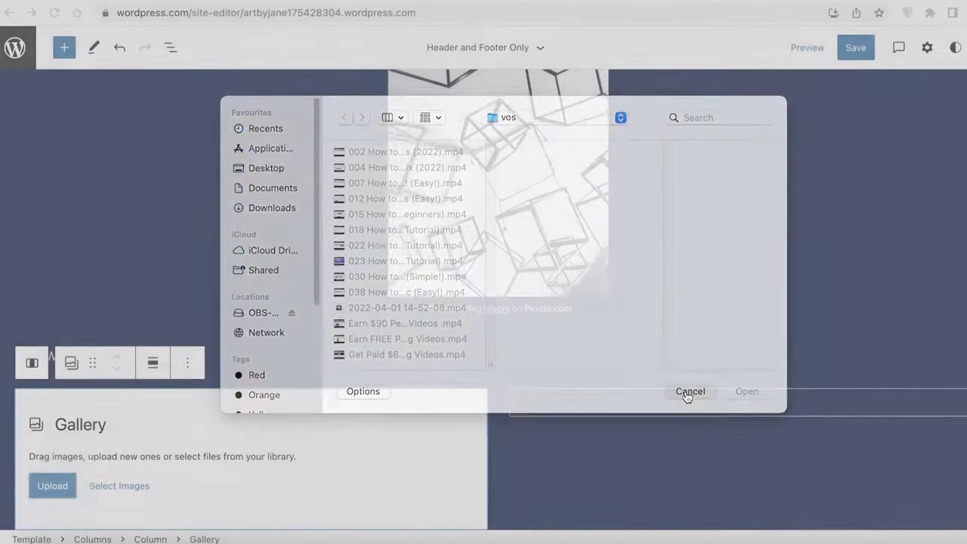
click(105, 490)
click(182, 416)
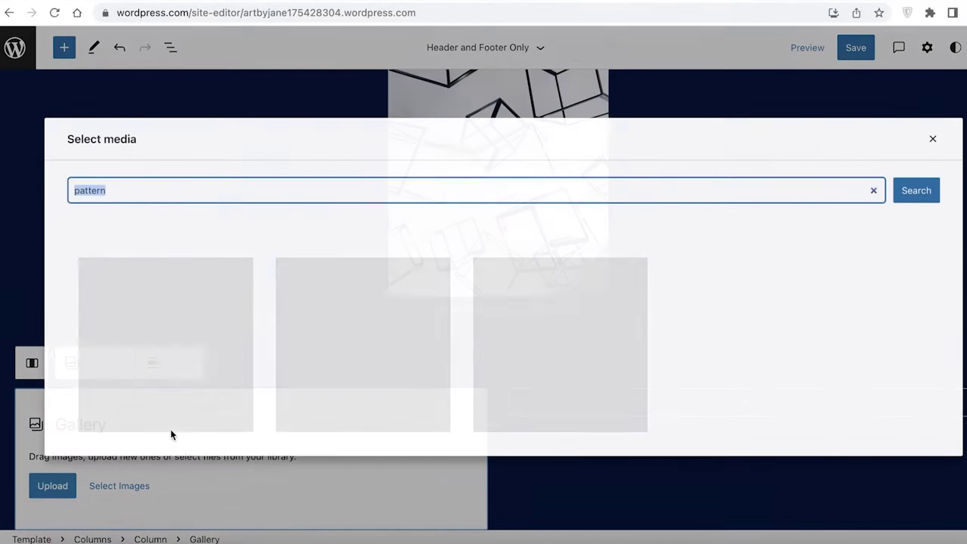
- Search 'ART' and insert the black-and-white abstract painting into the gallery
scroll(347, 189, down, 10)
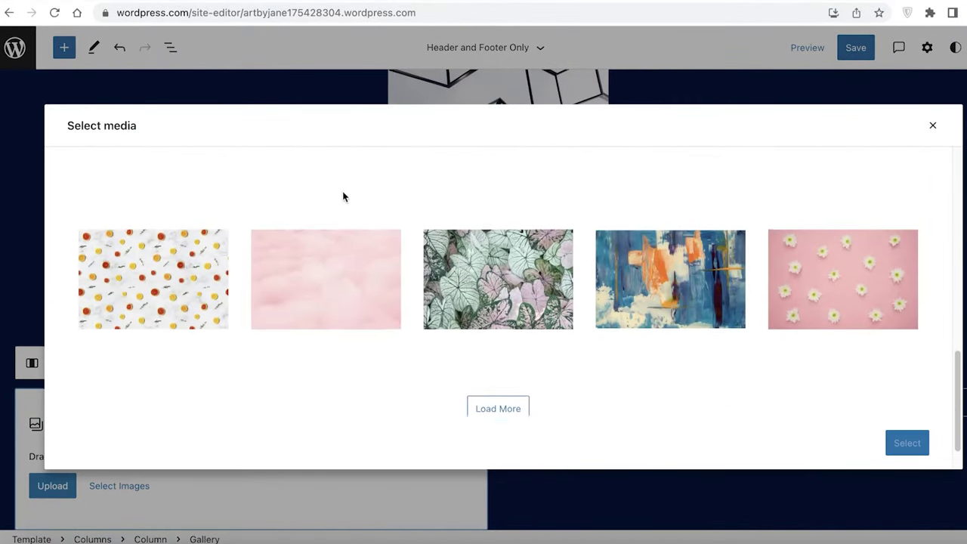
scroll(325, 185, up, 10)
text(ART)
key(Return)
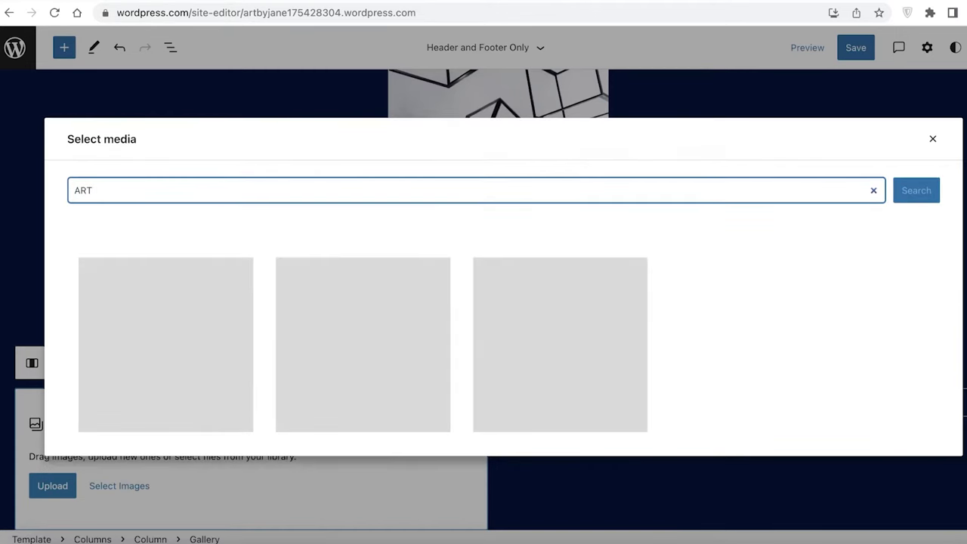
scroll(508, 242, down, 5)
click(661, 261)
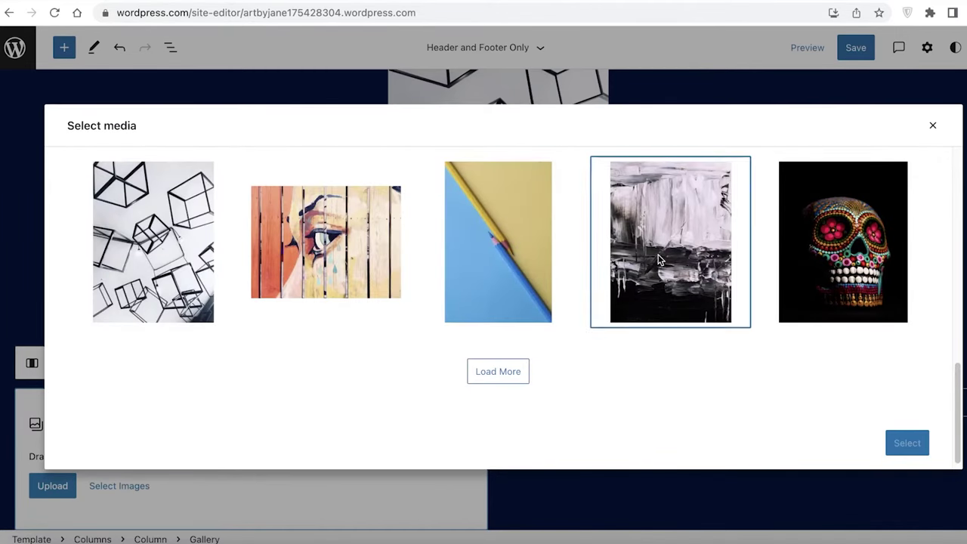
click(906, 443)
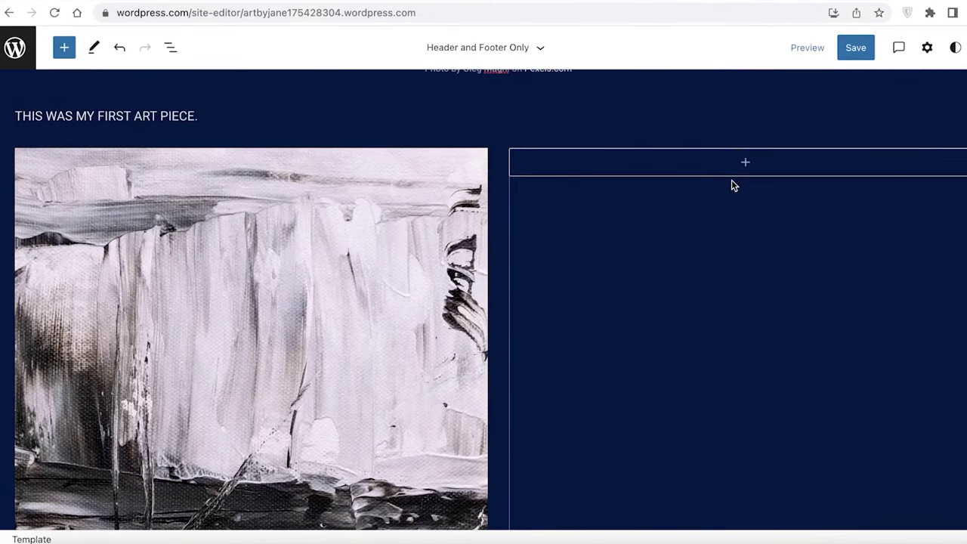
- Add the heading 'ABSTRACT ART IS REAL ART' to the right column
click(738, 173)
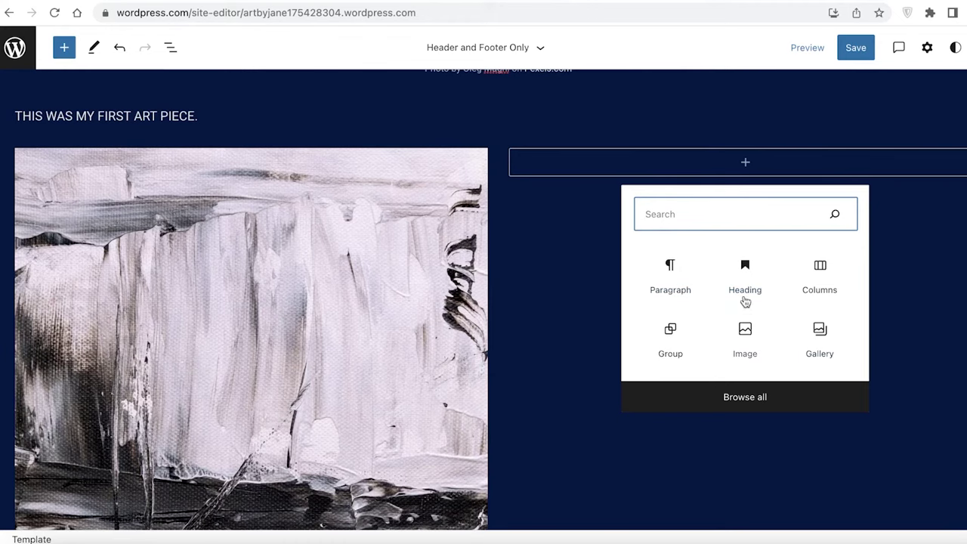
click(745, 283)
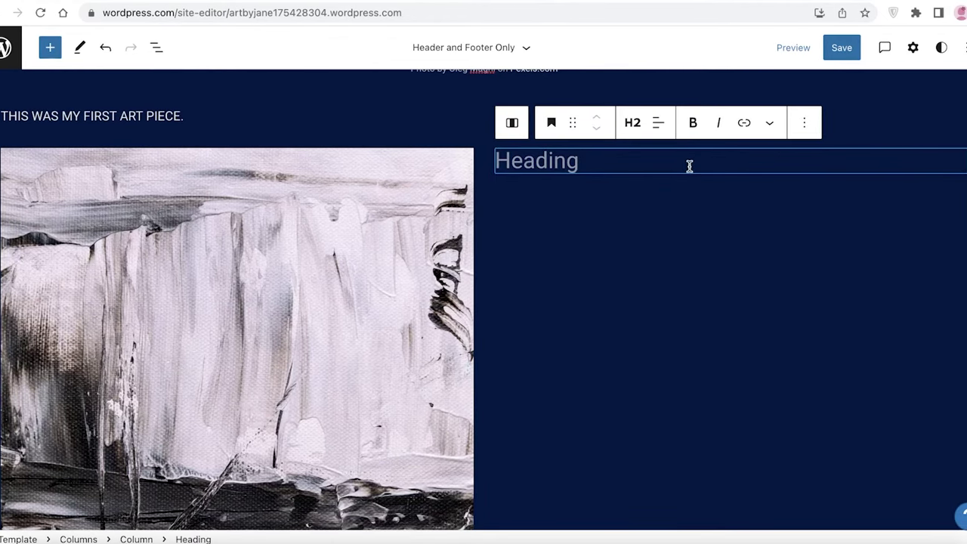
text(ABSTRACT A)
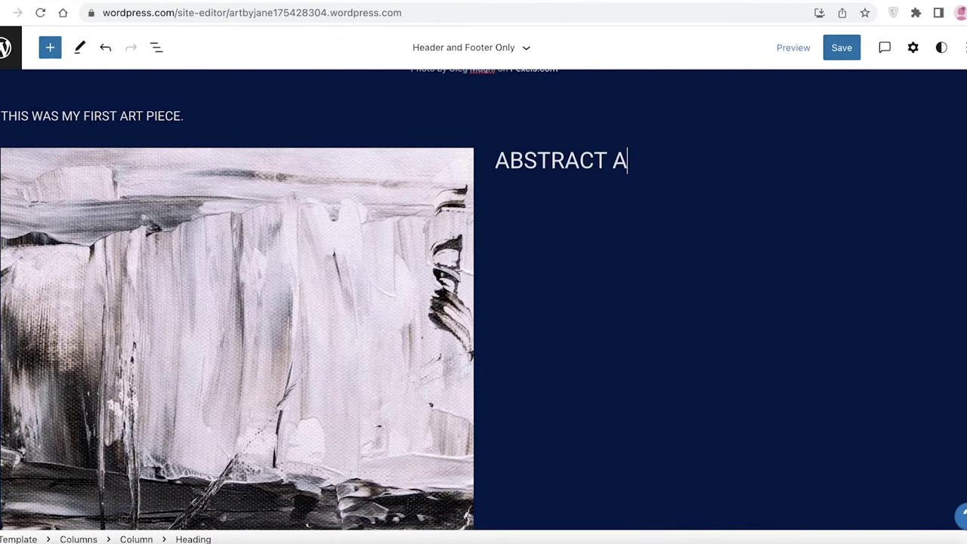
text(RT IS REAL)
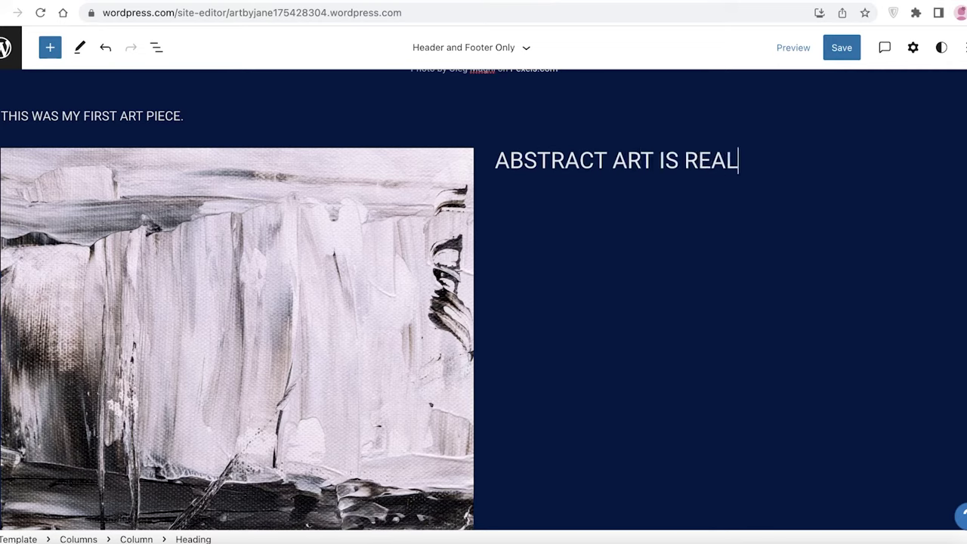
text( ART)
key(Return)
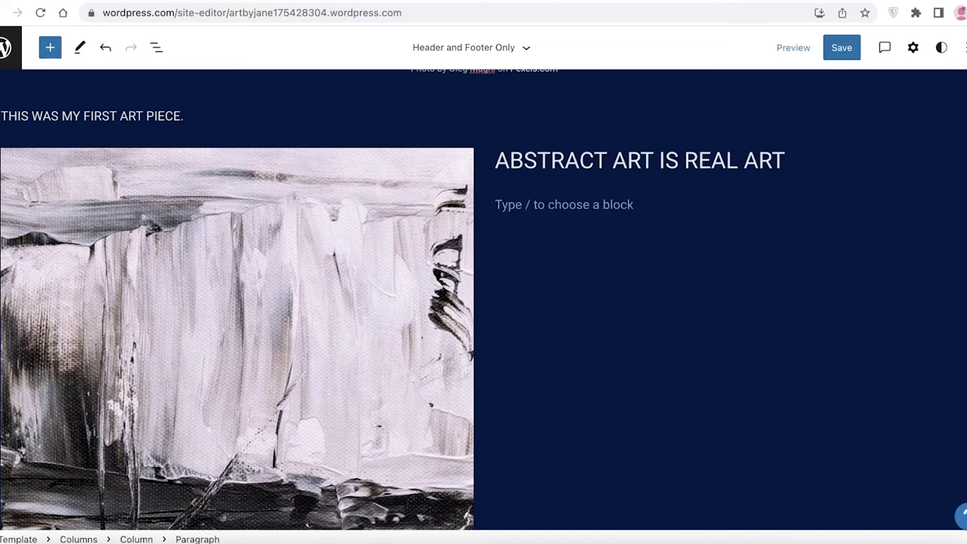
- Type the paragraph about the piece being more in the eye of the beholder beneath it
text(THIS PEI)
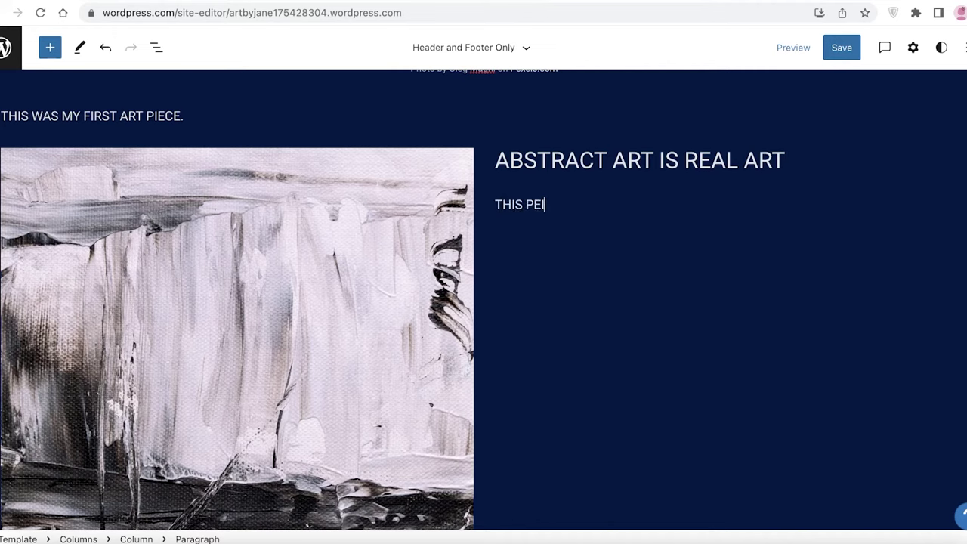
text(CE ILLUSTRATES THE NA)
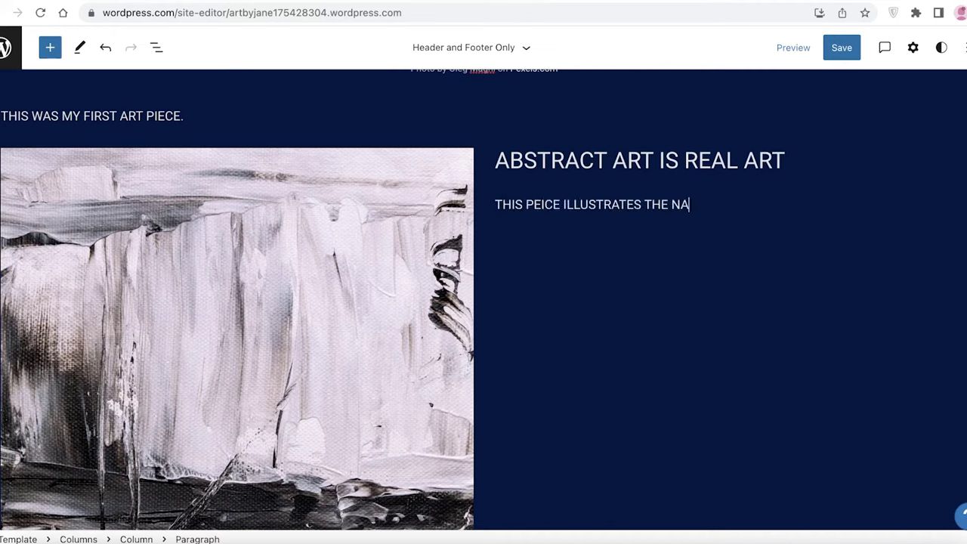
text(TURE OF ART AND H)
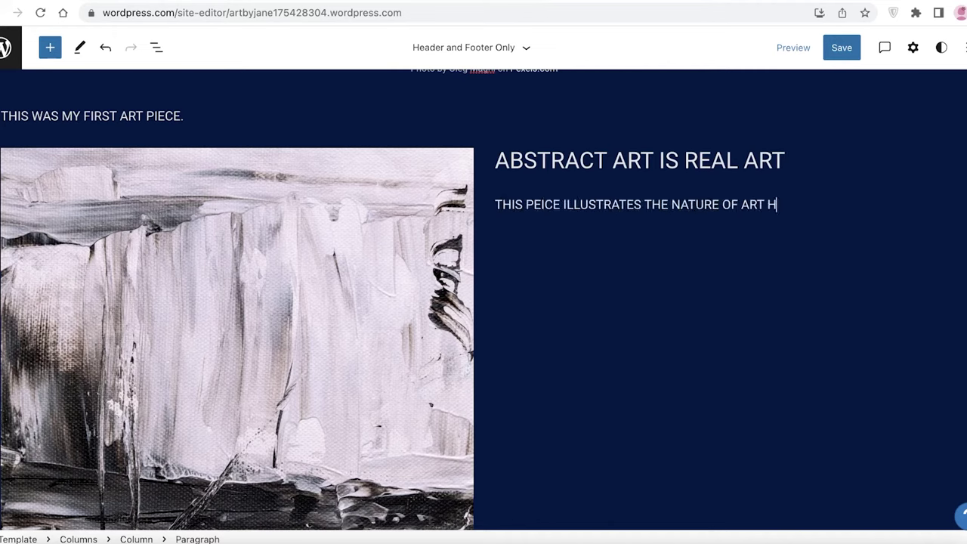
key(BackSpace)
text(AND HOW IT IS MO)
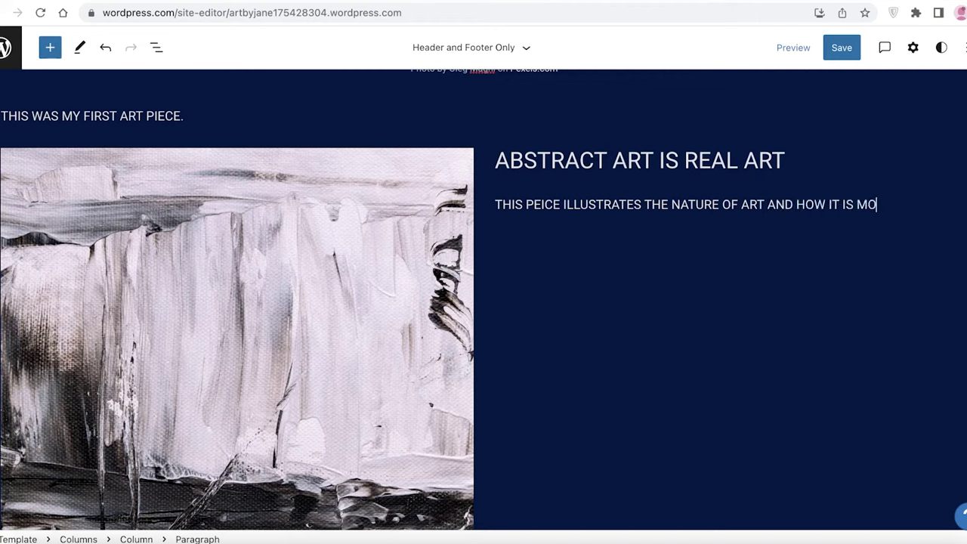
text(RE IN THE EYE OF TH)
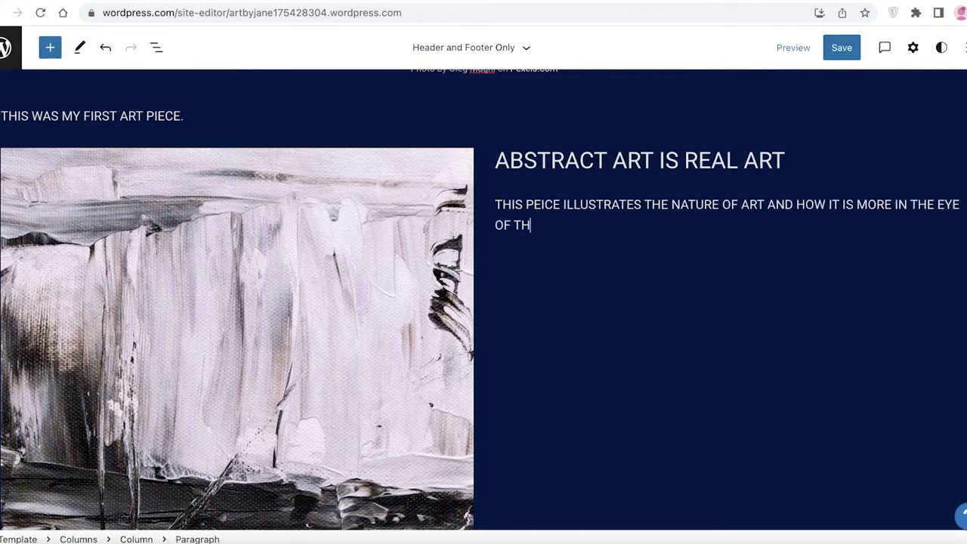
text(E BEHOLDER.)
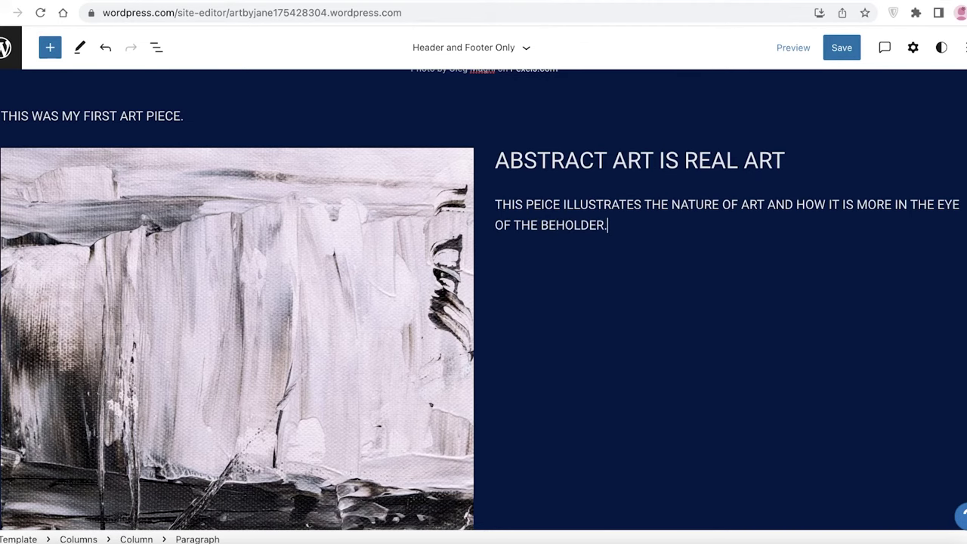
- Save the template changes and confirm until the Site updated notice appears
scroll(698, 164, down, 5)
scroll(626, 231, up, 10)
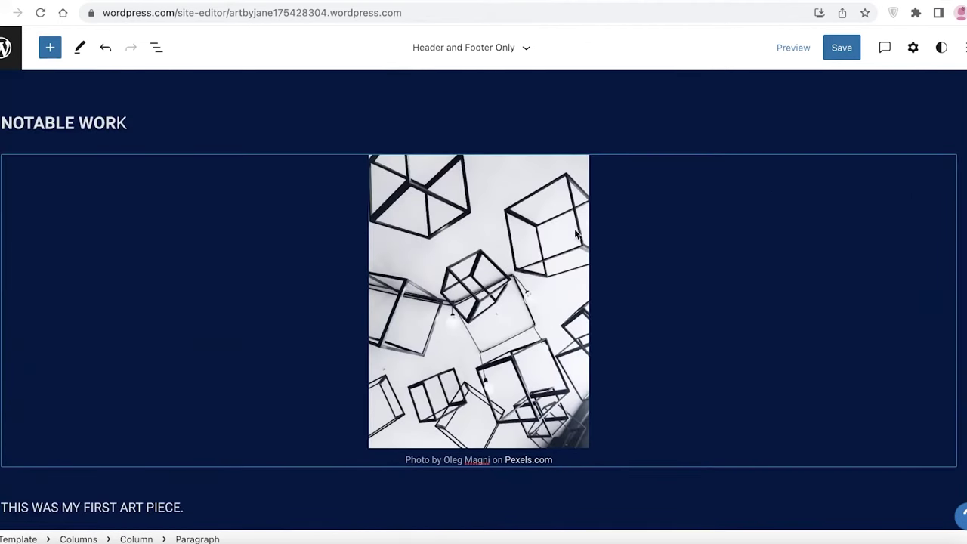
scroll(626, 231, down, 10)
scroll(705, 272, down, 2)
scroll(690, 254, up, 10)
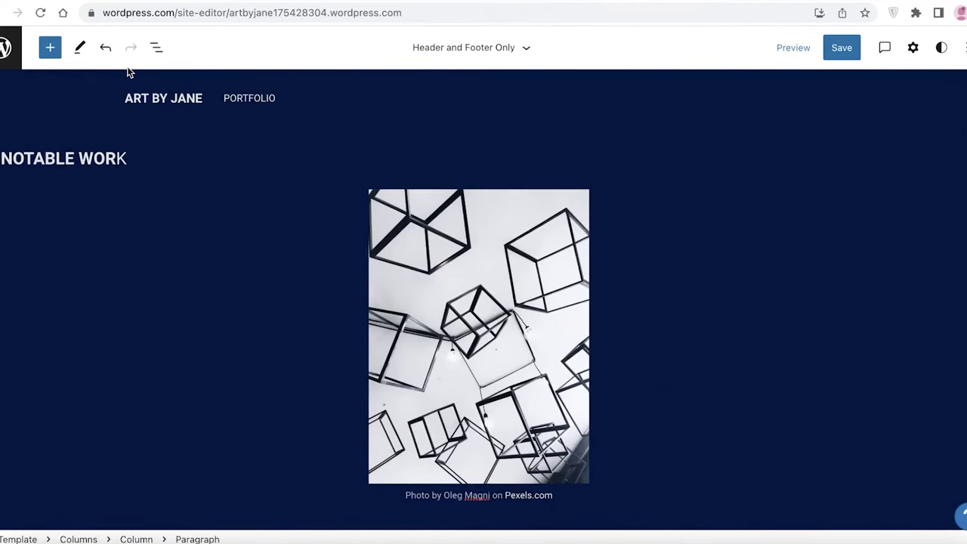
scroll(224, 132, down, 10)
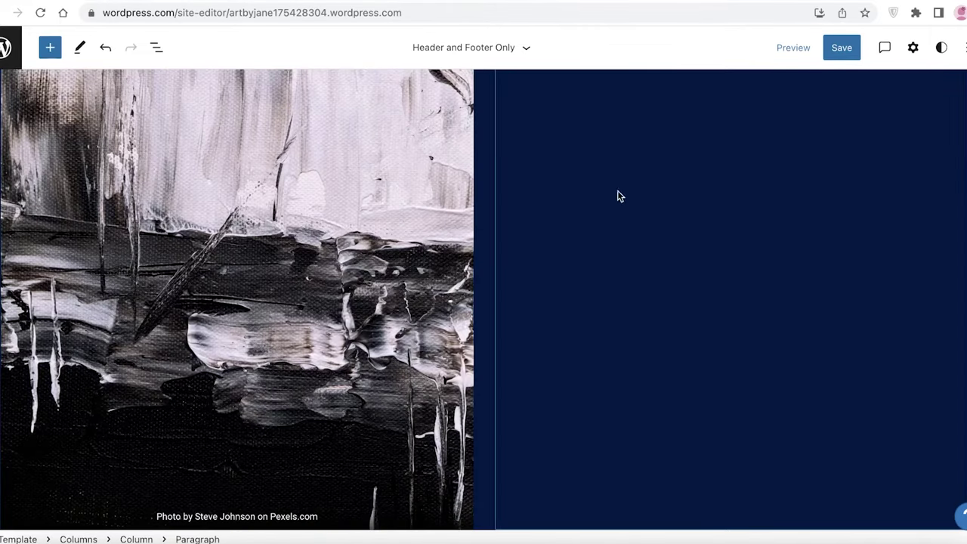
scroll(722, 208, up, 10)
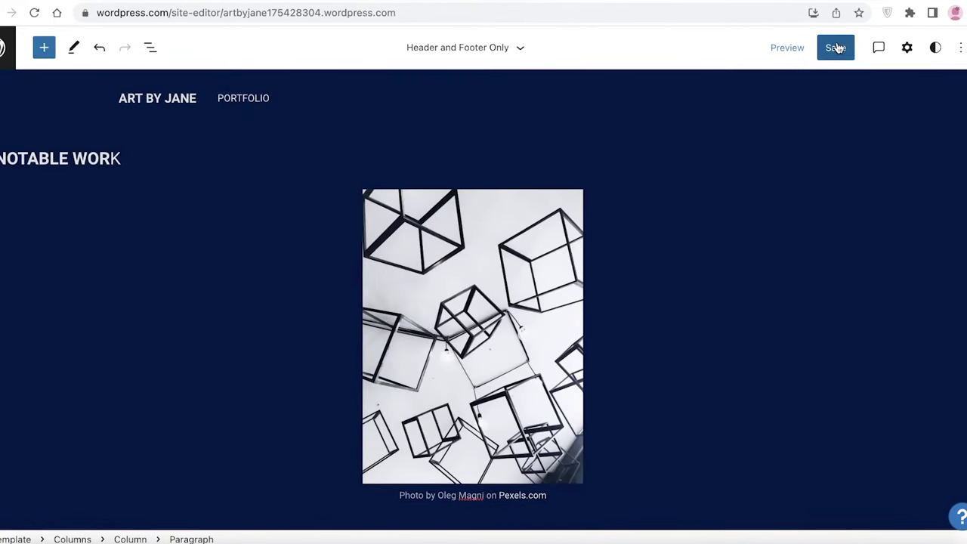
click(842, 48)
click(838, 48)
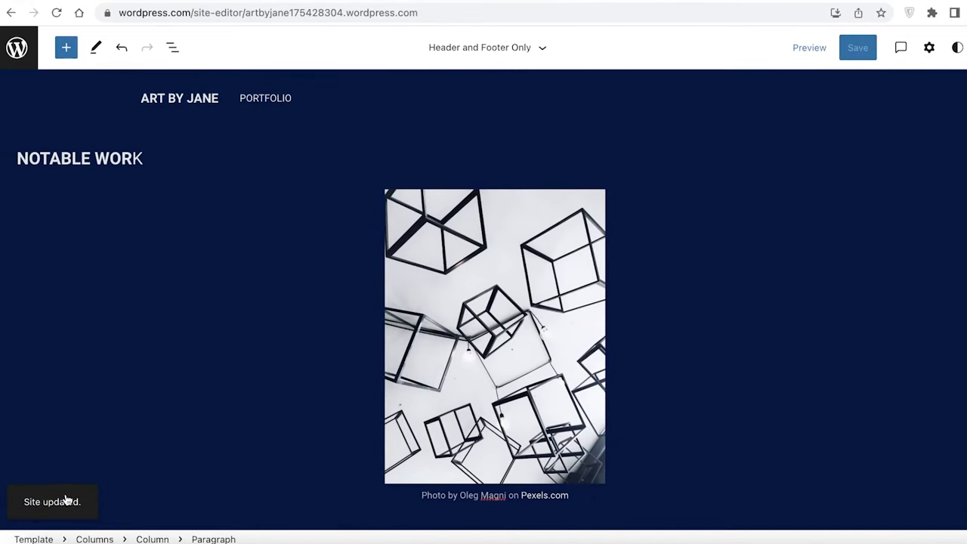
click(22, 59)
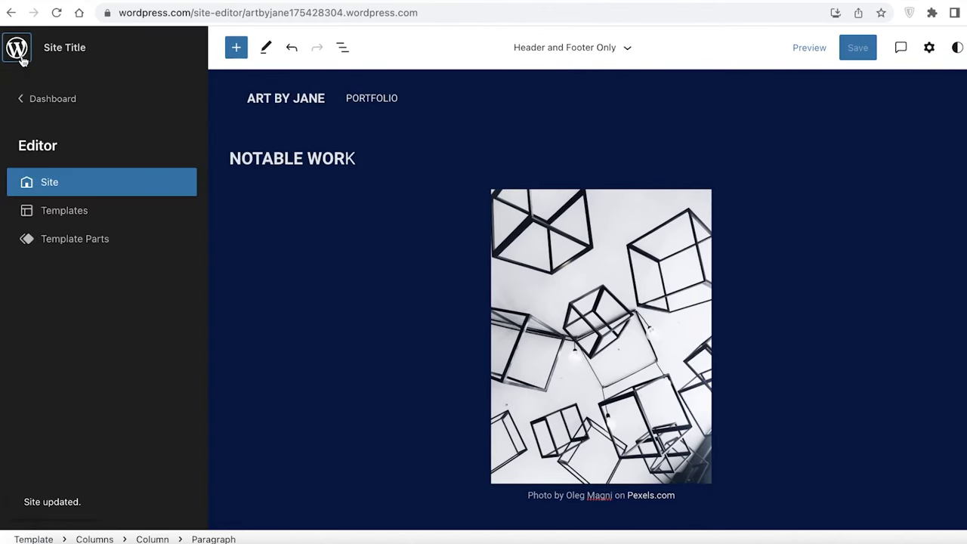
- Go from the dashboard to the live ArtbyJane site
click(38, 99)
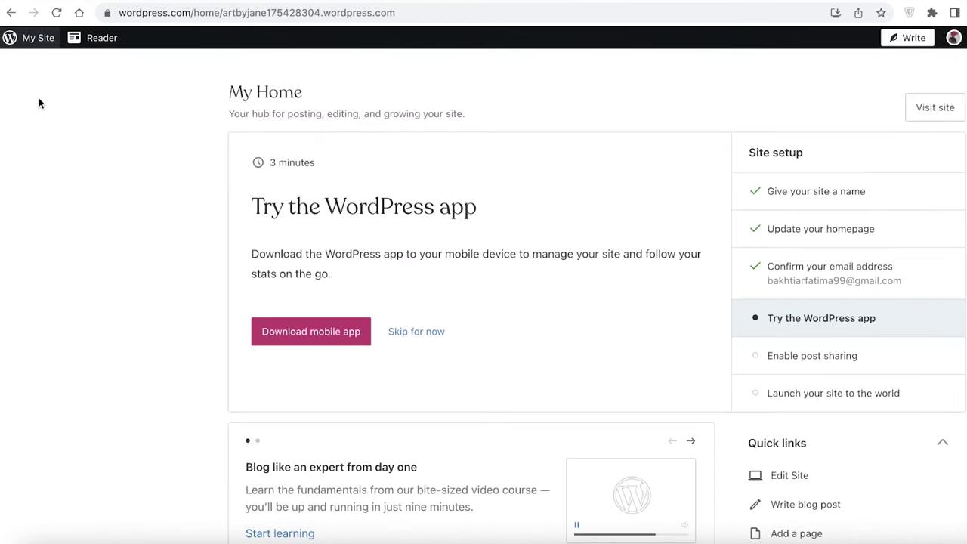
click(81, 78)
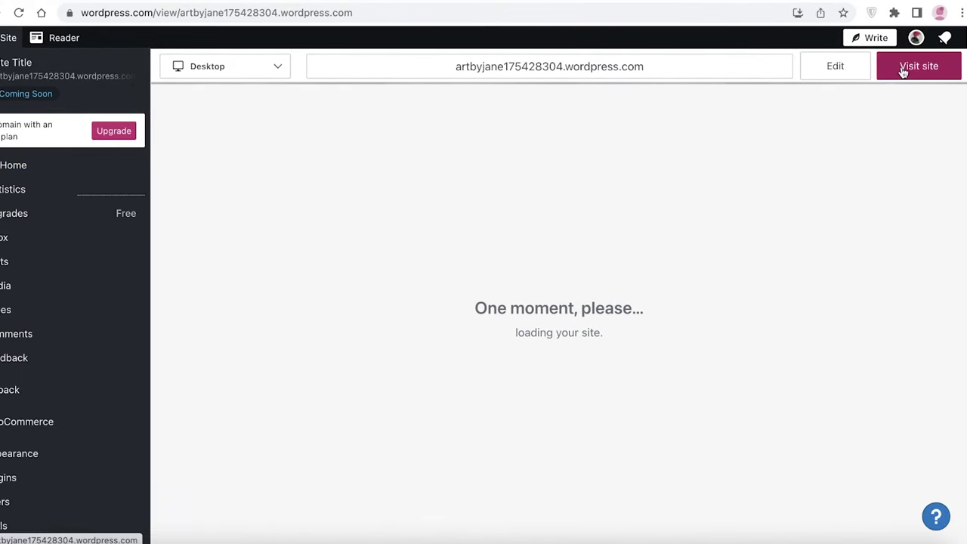
click(902, 68)
- Review the published cubes photo, abstract painting and 'ABSTRACT ART IS REAL ART' text on the live page
scroll(677, 219, down, 10)
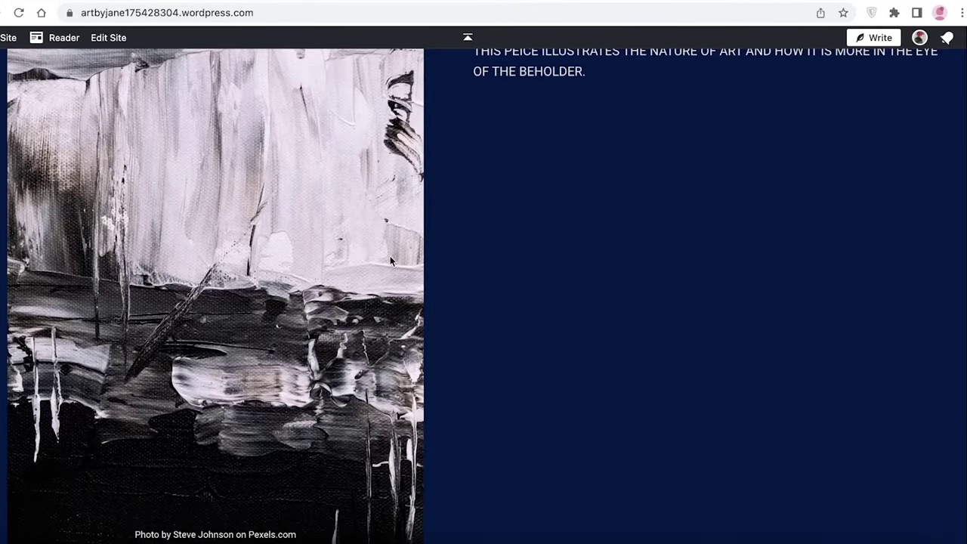
scroll(637, 102, up, 10)
scroll(443, 287, down, 7)
scroll(362, 319, up, 5)
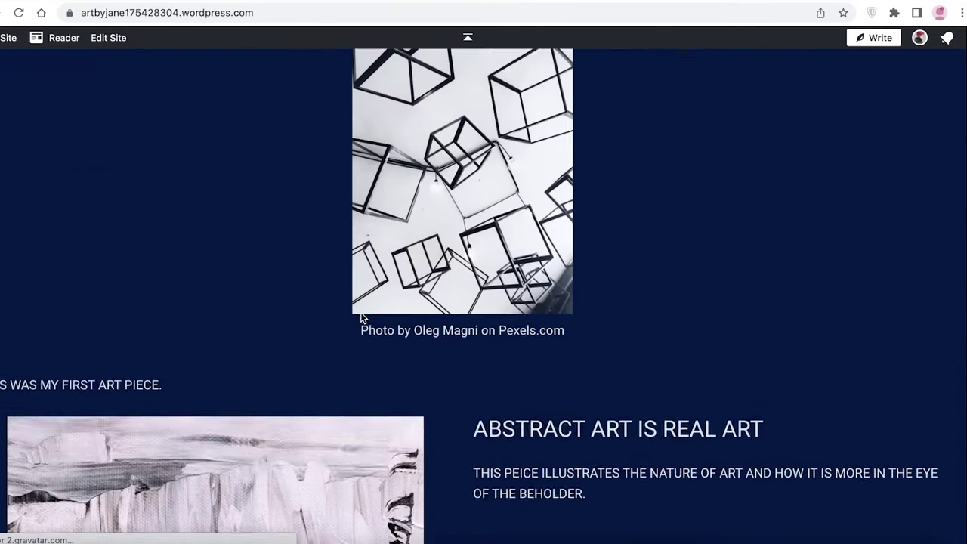
scroll(359, 317, down, 5)
scroll(355, 309, up, 1)
scroll(351, 306, down, 1)
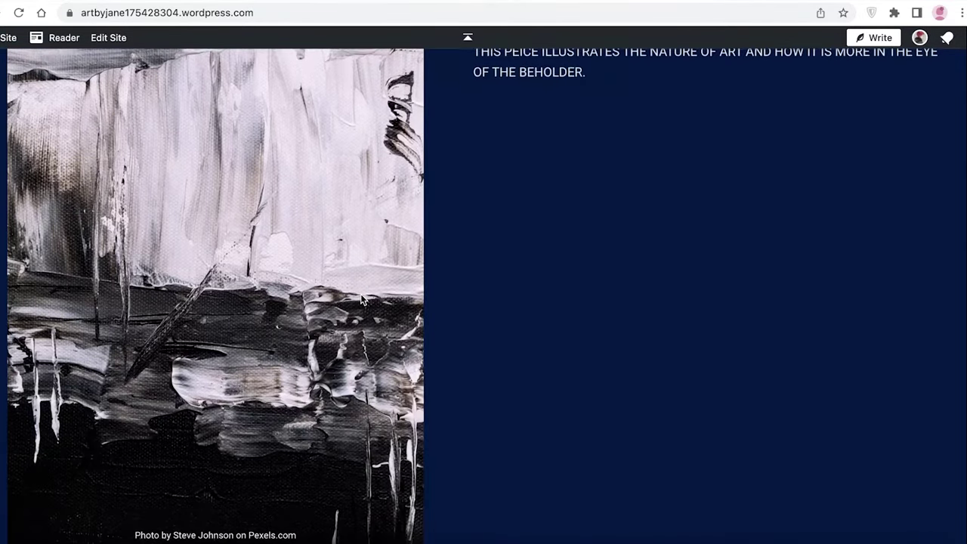